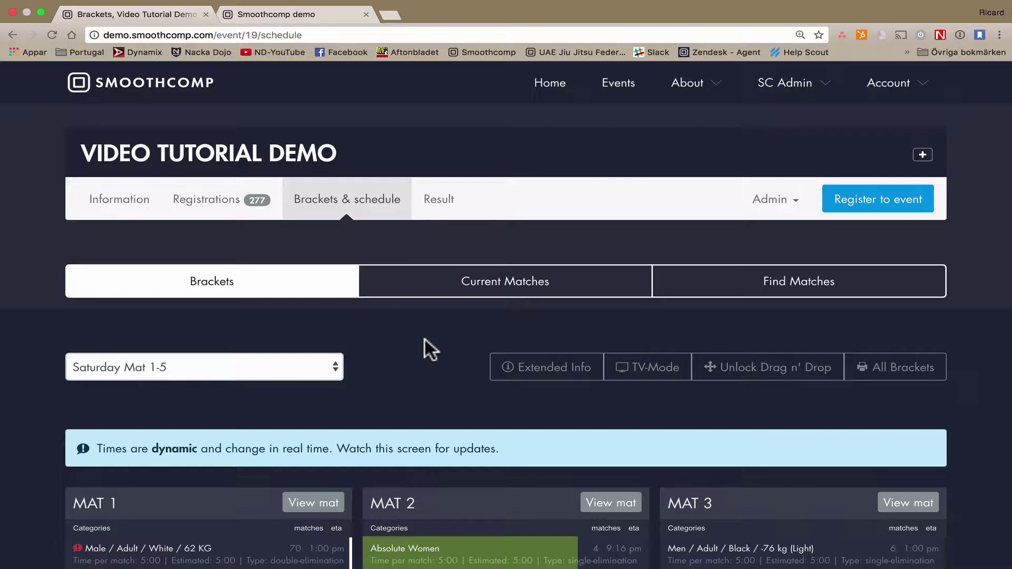
Step: Open the Mat 2 page and browse its three scheduled divisions and upcoming matches from 2-3
{"action": "scroll", "coordinate": [425, 339], "scroll_direction": "down", "scroll_amount": 3}
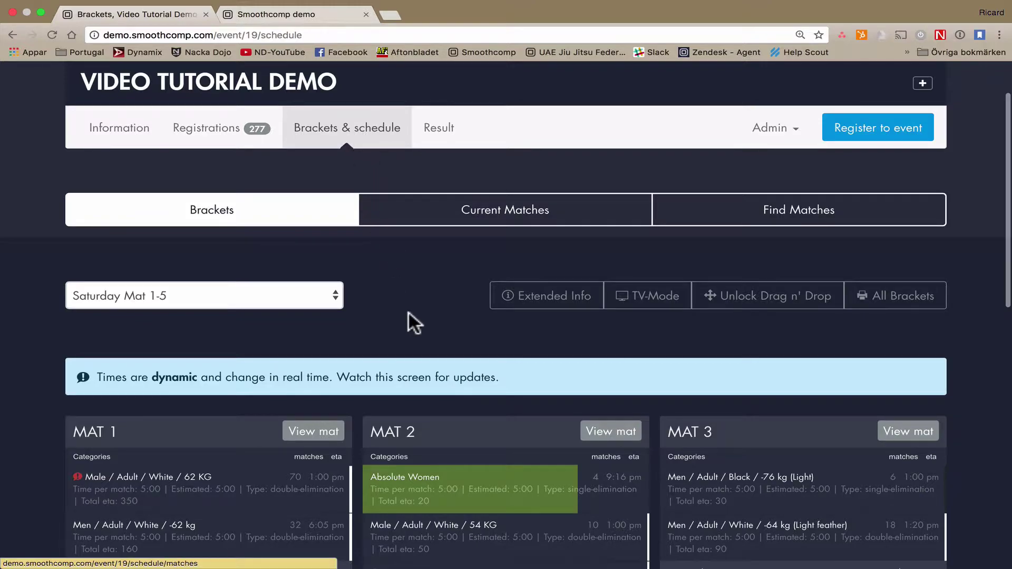
{"action": "scroll", "coordinate": [437, 371], "scroll_direction": "down", "scroll_amount": 3}
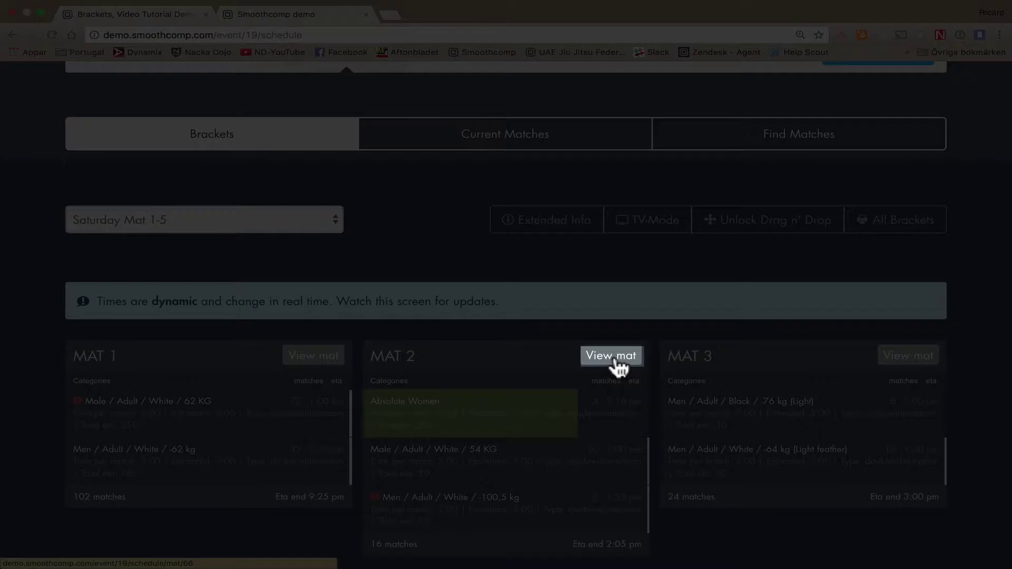
{"action": "left_click", "coordinate": [616, 359]}
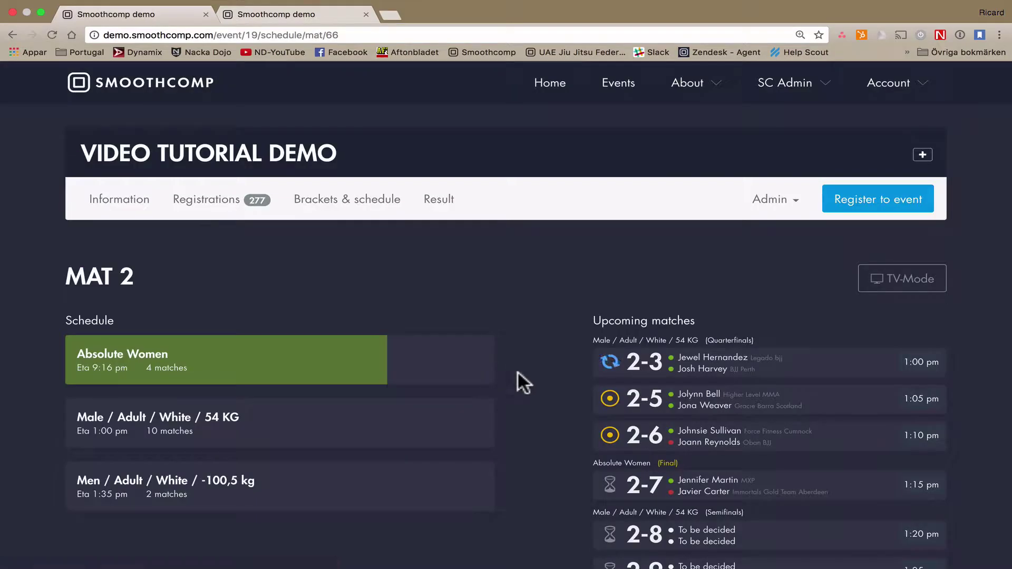
{"action": "scroll", "coordinate": [530, 378], "scroll_direction": "down", "scroll_amount": 1}
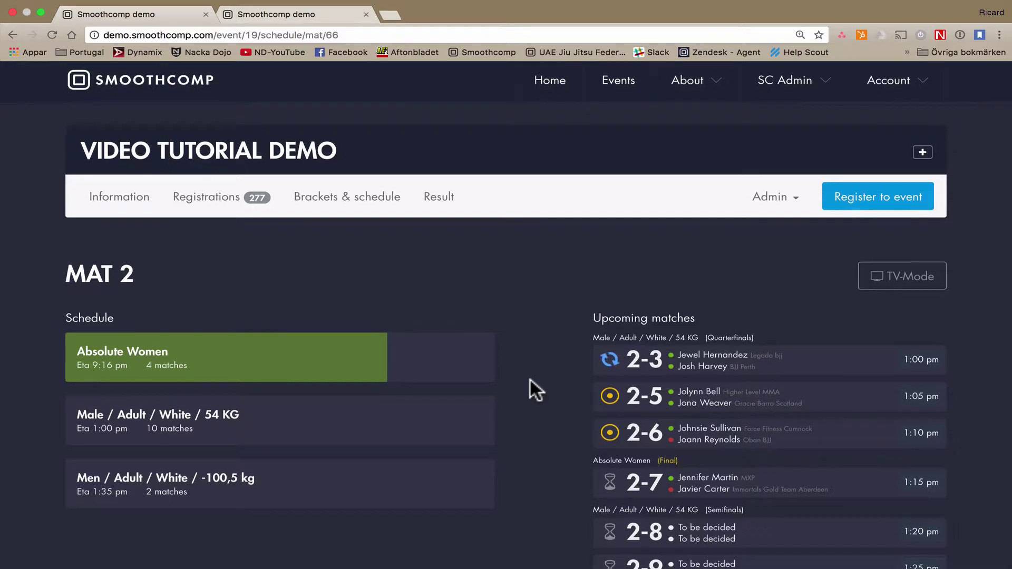
{"action": "scroll", "coordinate": [530, 378], "scroll_direction": "down", "scroll_amount": 1}
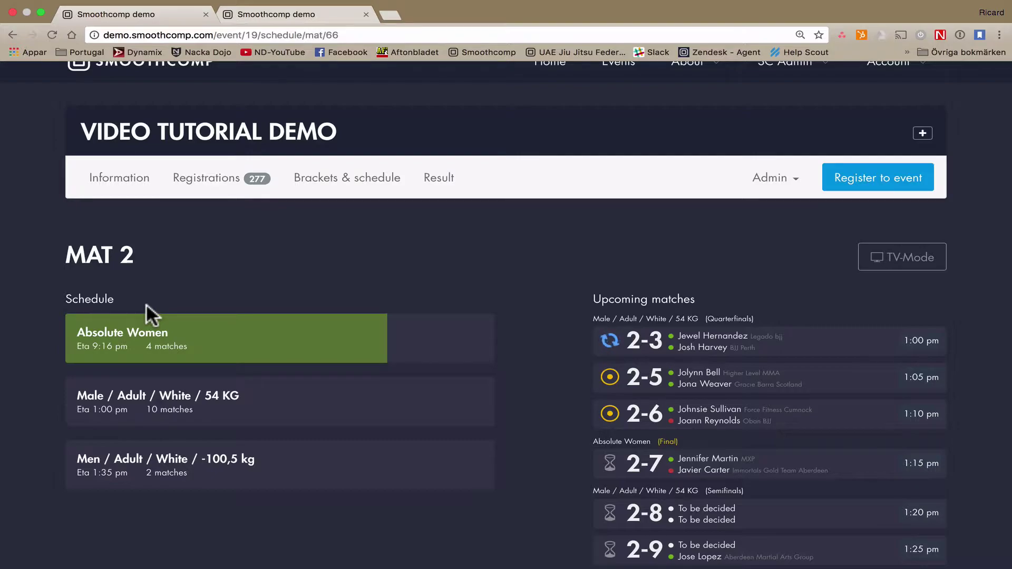
{"action": "left_click", "coordinate": [141, 341]}
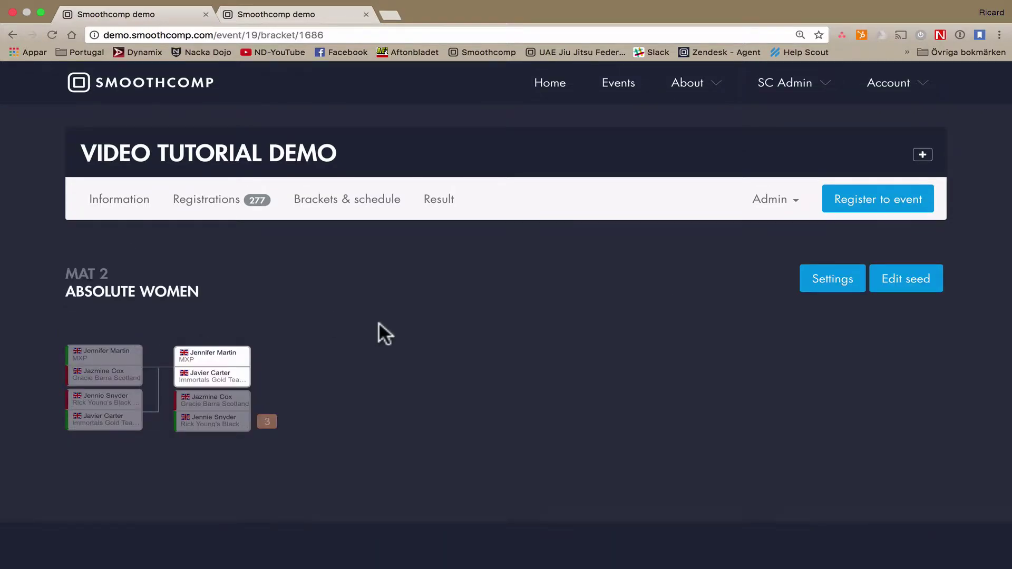
{"action": "scroll", "coordinate": [378, 323], "scroll_direction": "down", "scroll_amount": 1}
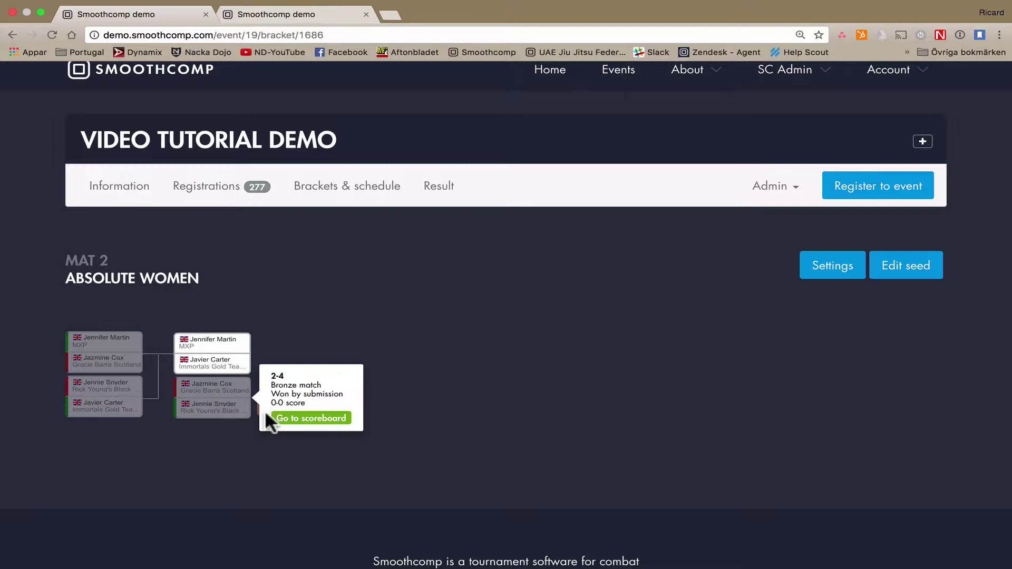
{"action": "mouse_move", "coordinate": [212, 366]}
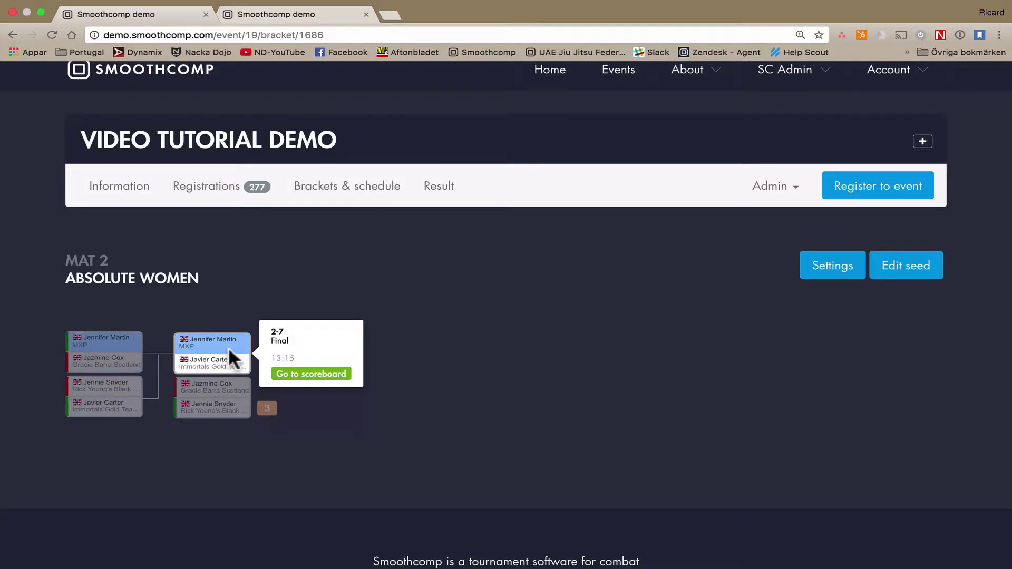
Step: Score the final: Martin +4 twice, Carter +3, leaving 8–3 with the clock paused at 04:46
{"action": "left_click", "coordinate": [337, 375]}
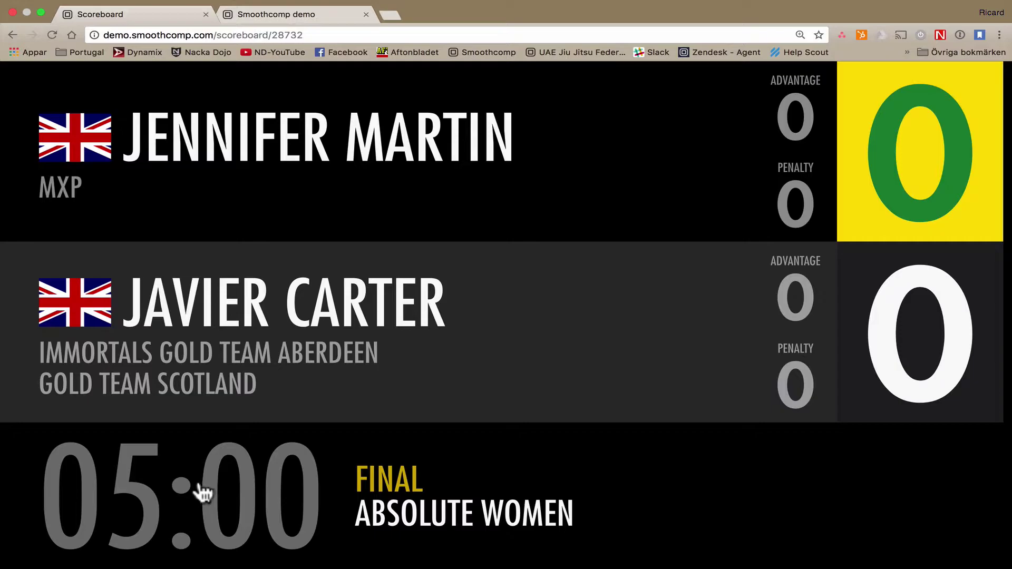
{"action": "left_click", "coordinate": [203, 493]}
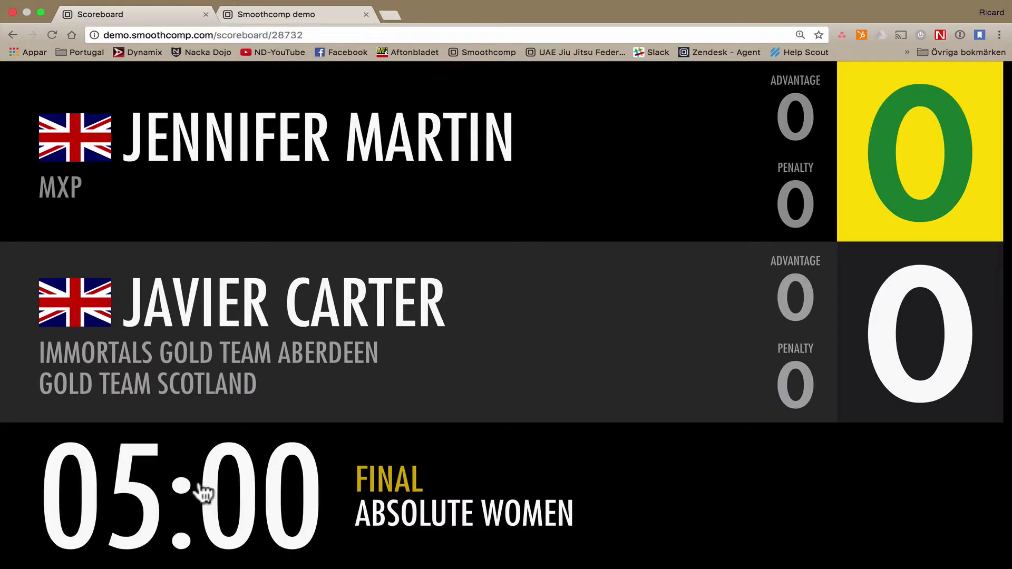
{"action": "left_click", "coordinate": [405, 184]}
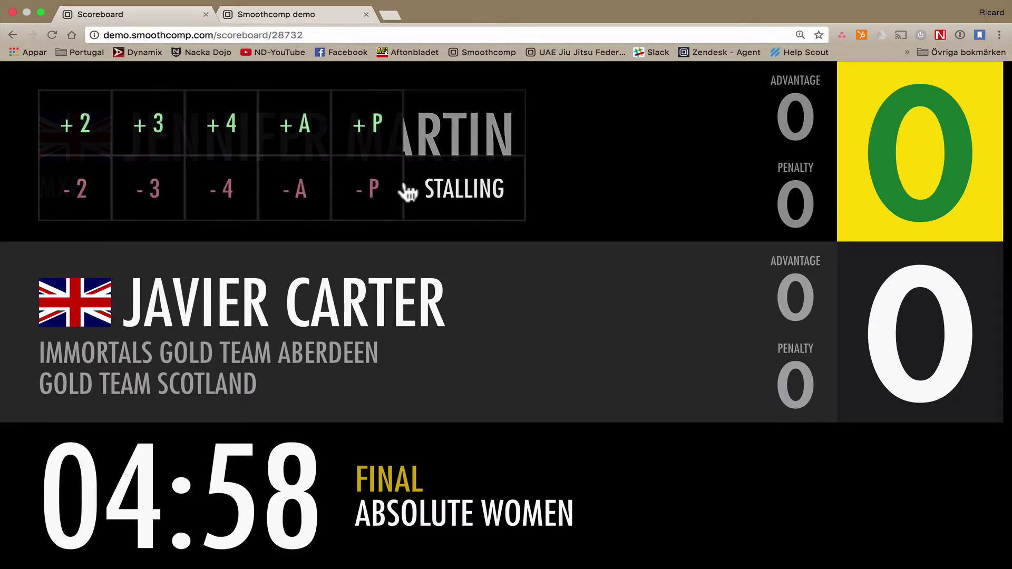
{"action": "left_click", "coordinate": [230, 136]}
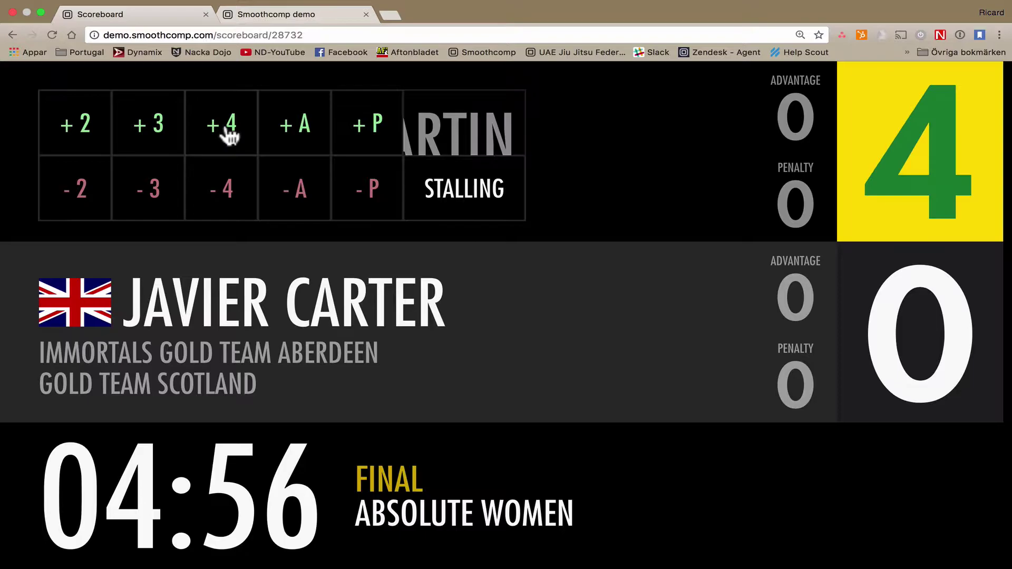
{"action": "left_click", "coordinate": [387, 324]}
{"action": "left_click", "coordinate": [162, 302]}
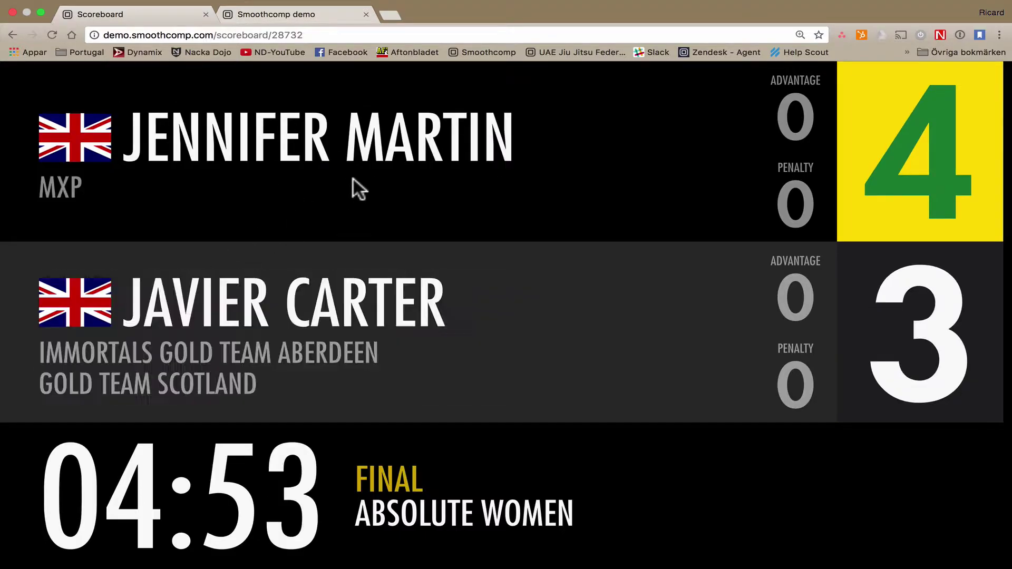
{"action": "left_click", "coordinate": [358, 189]}
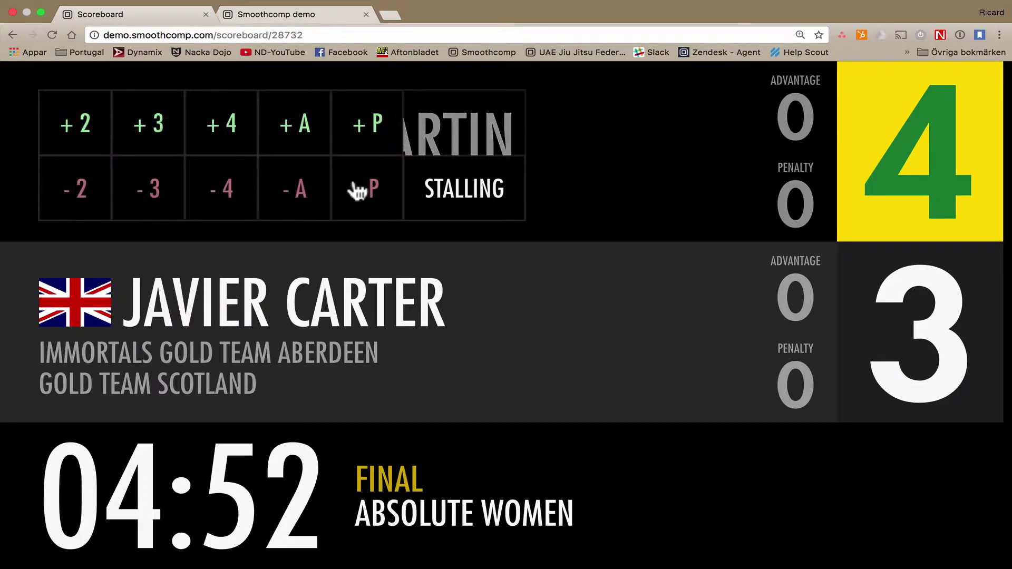
{"action": "left_click", "coordinate": [228, 127]}
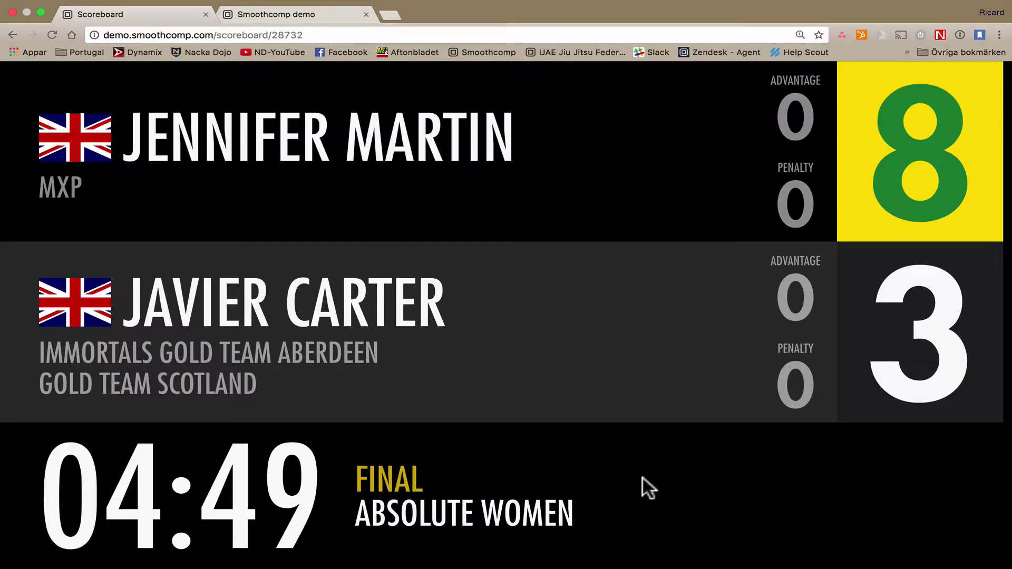
{"action": "left_click", "coordinate": [174, 485]}
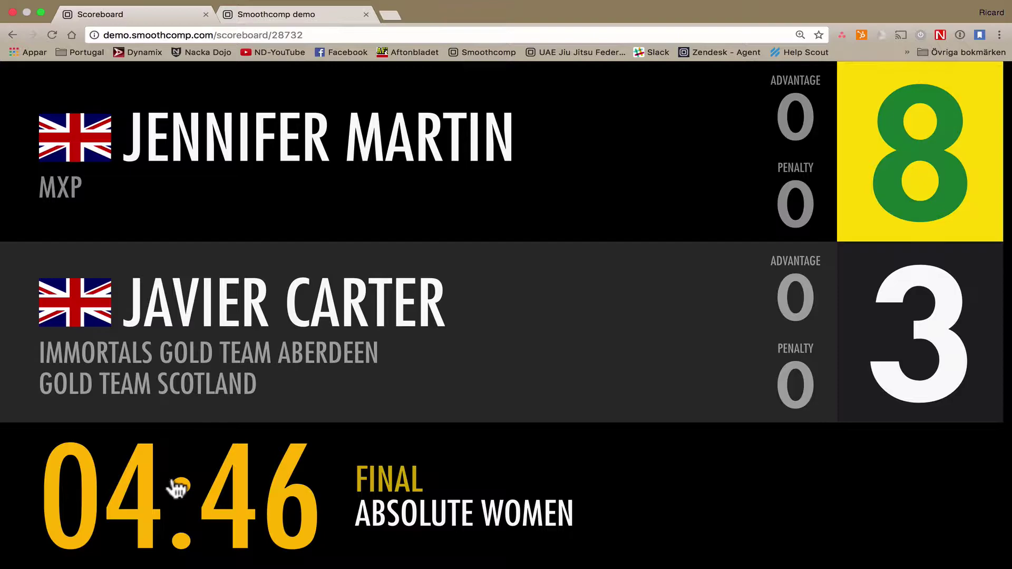
{"action": "left_click", "coordinate": [766, 495]}
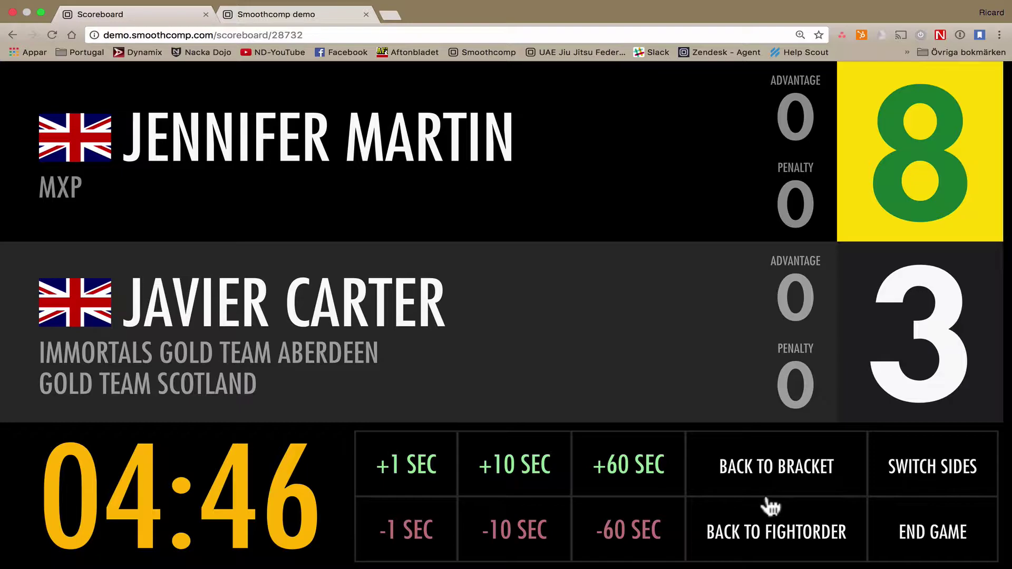
{"action": "left_click", "coordinate": [930, 543]}
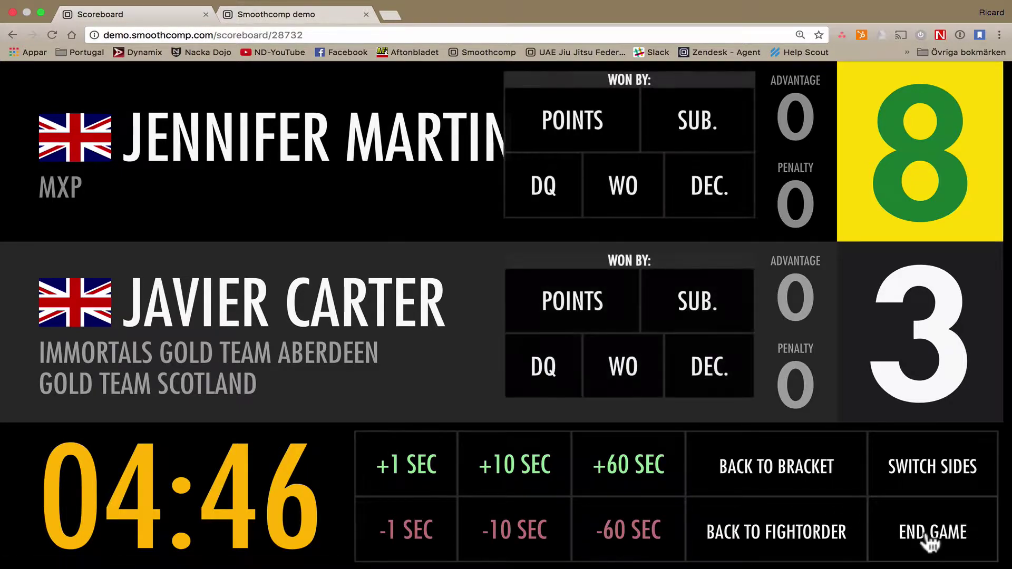
{"action": "left_click", "coordinate": [696, 126]}
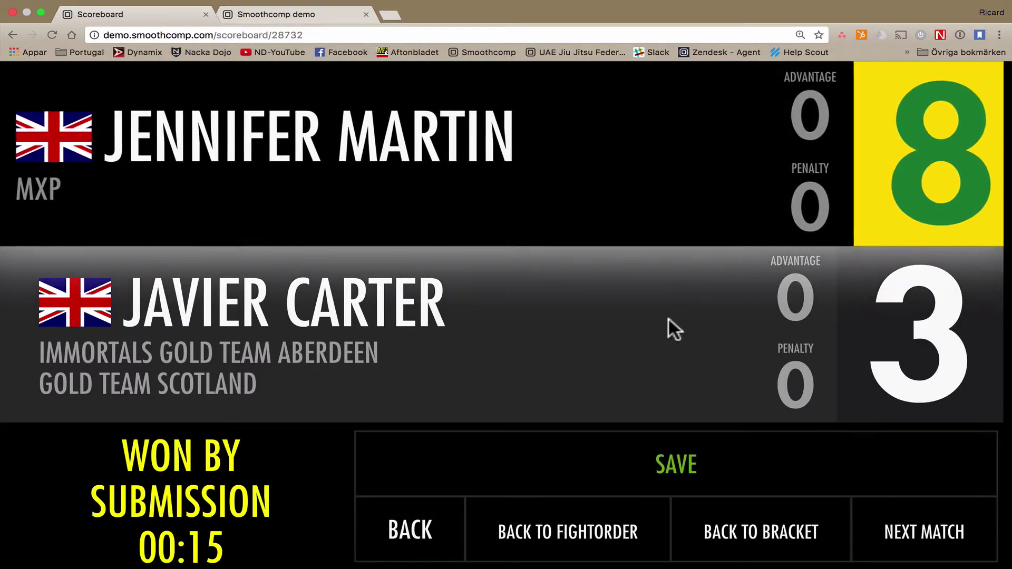
{"action": "left_click", "coordinate": [666, 464]}
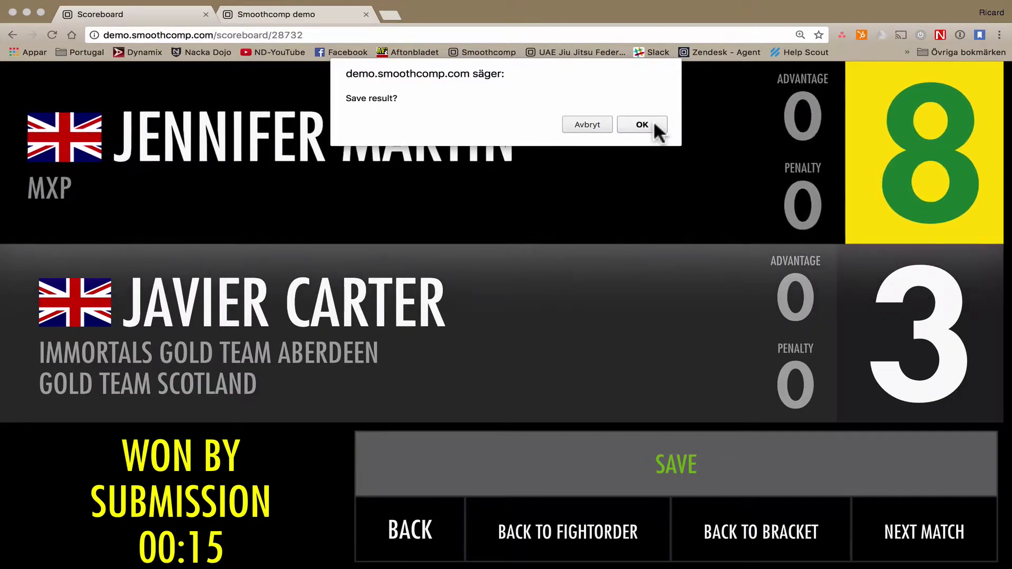
{"action": "left_click", "coordinate": [654, 124]}
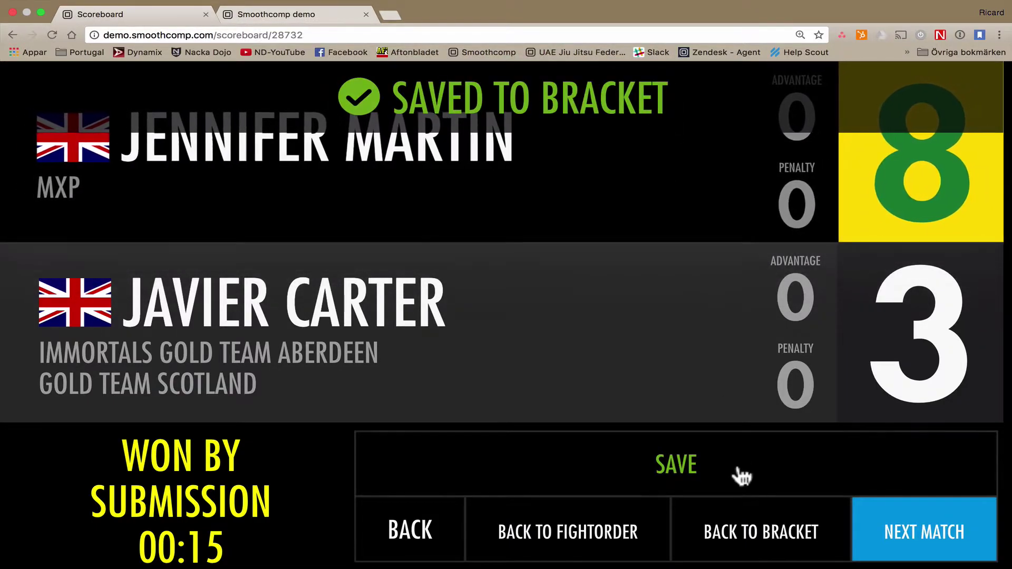
{"action": "left_click", "coordinate": [748, 535]}
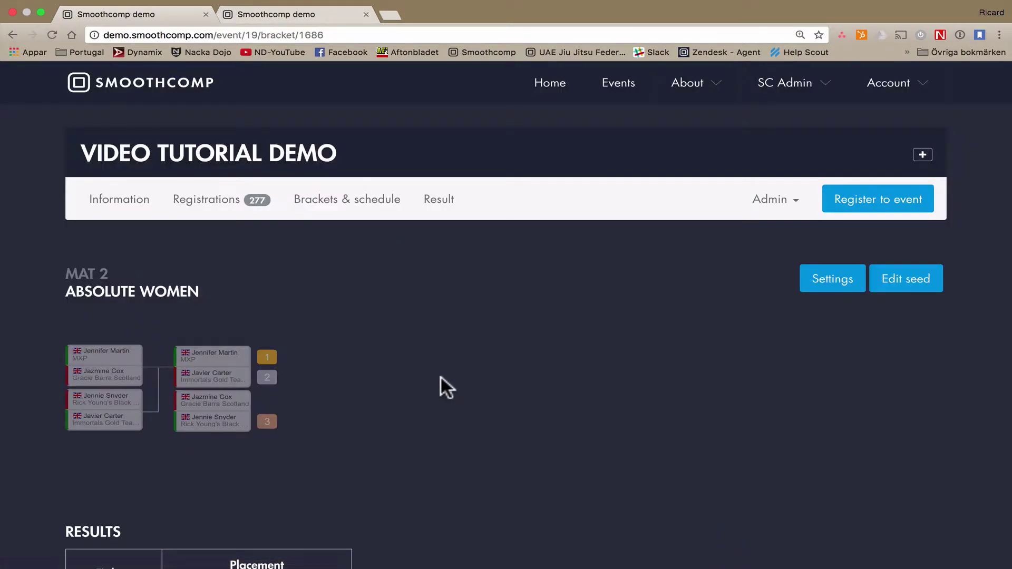
{"action": "scroll", "coordinate": [440, 375], "scroll_direction": "down", "scroll_amount": 2}
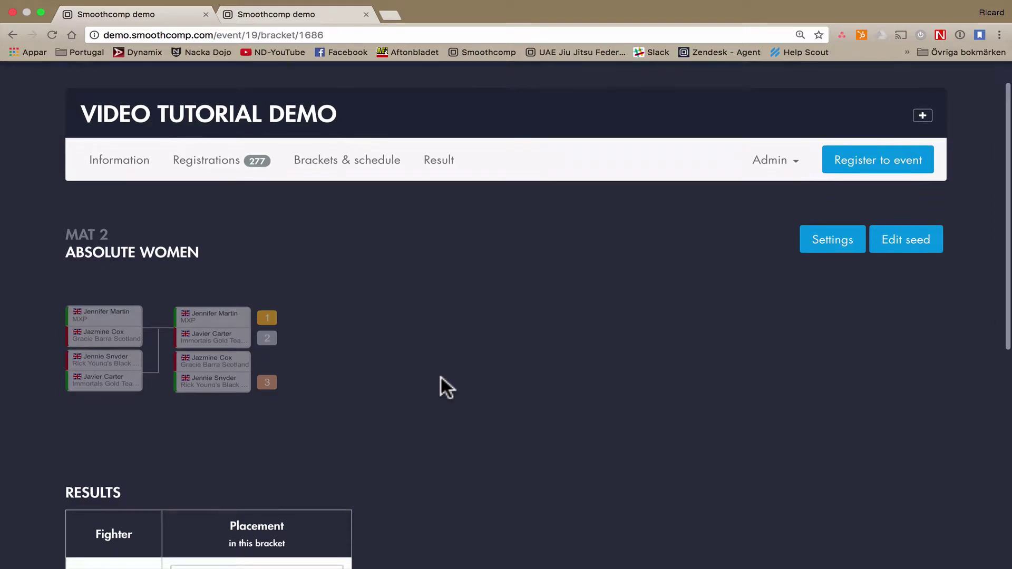
{"action": "scroll", "coordinate": [441, 378], "scroll_direction": "down", "scroll_amount": 5}
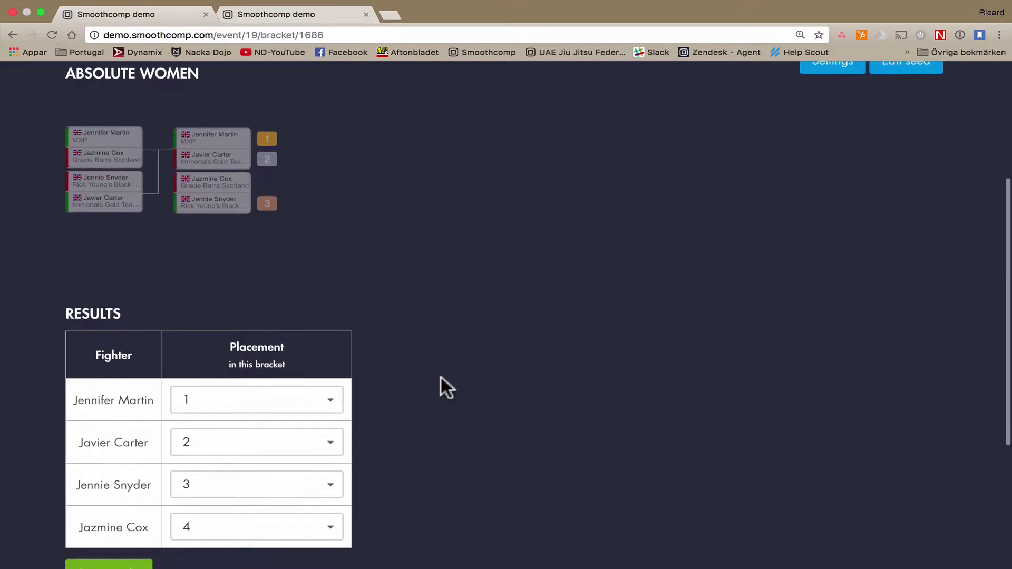
{"action": "scroll", "coordinate": [441, 377], "scroll_direction": "down", "scroll_amount": 1}
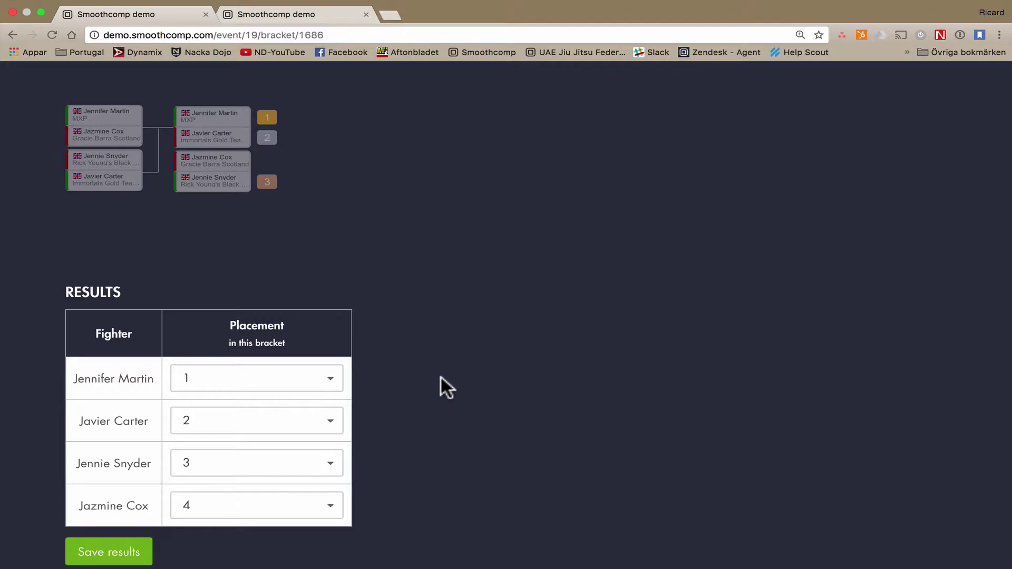
{"action": "scroll", "coordinate": [440, 376], "scroll_direction": "up", "scroll_amount": 1}
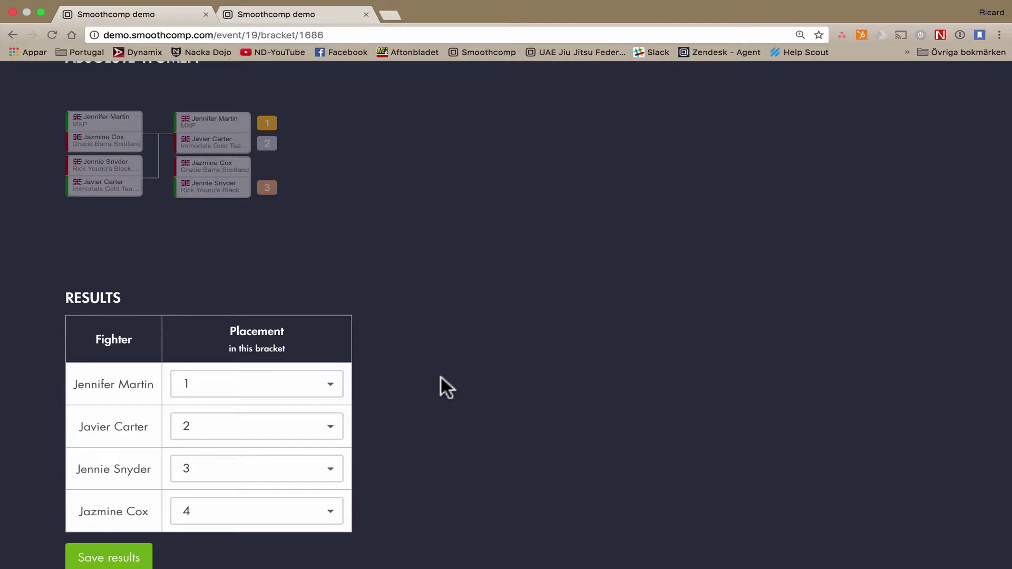
{"action": "scroll", "coordinate": [441, 376], "scroll_direction": "up", "scroll_amount": 5}
{"action": "scroll", "coordinate": [441, 376], "scroll_direction": "up", "scroll_amount": 5}
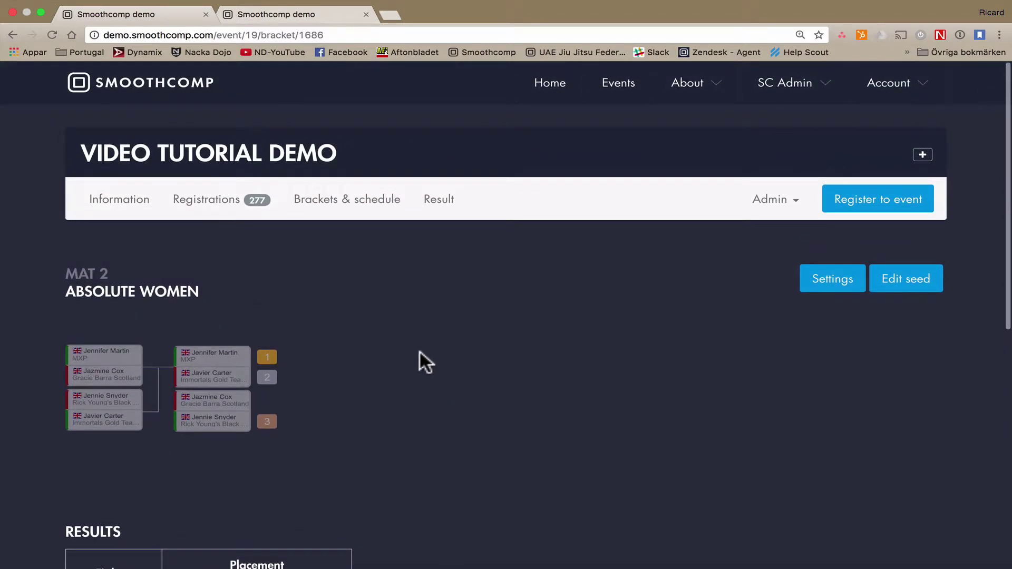
{"action": "left_click", "coordinate": [445, 200]}
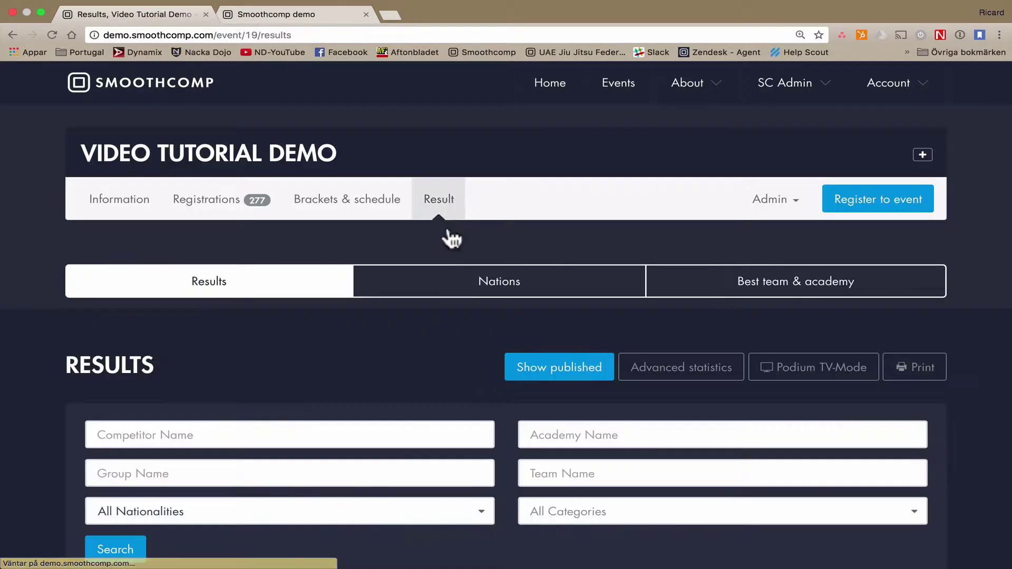
{"action": "scroll", "coordinate": [470, 322], "scroll_direction": "down", "scroll_amount": 6}
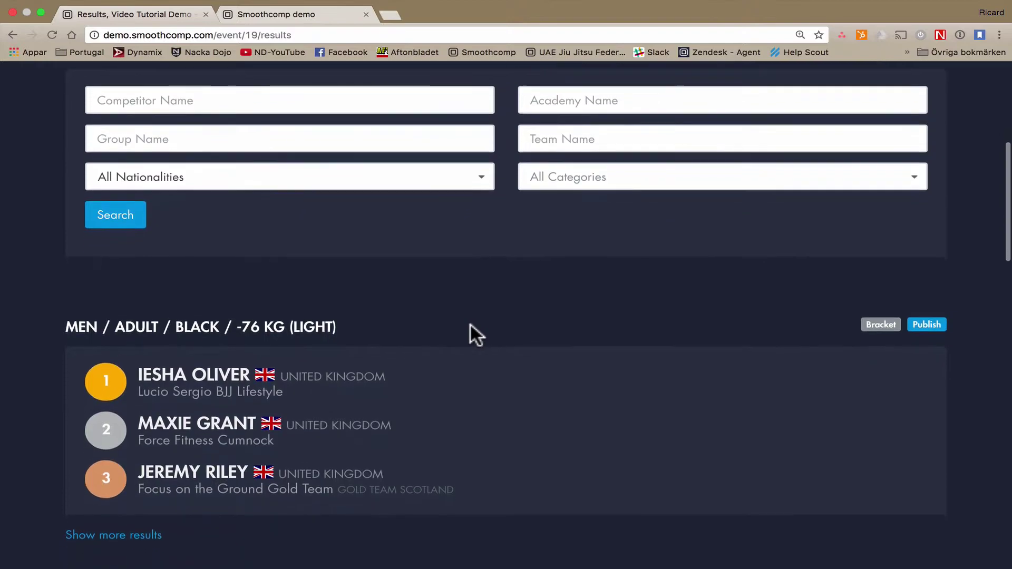
{"action": "scroll", "coordinate": [469, 322], "scroll_direction": "down", "scroll_amount": 1}
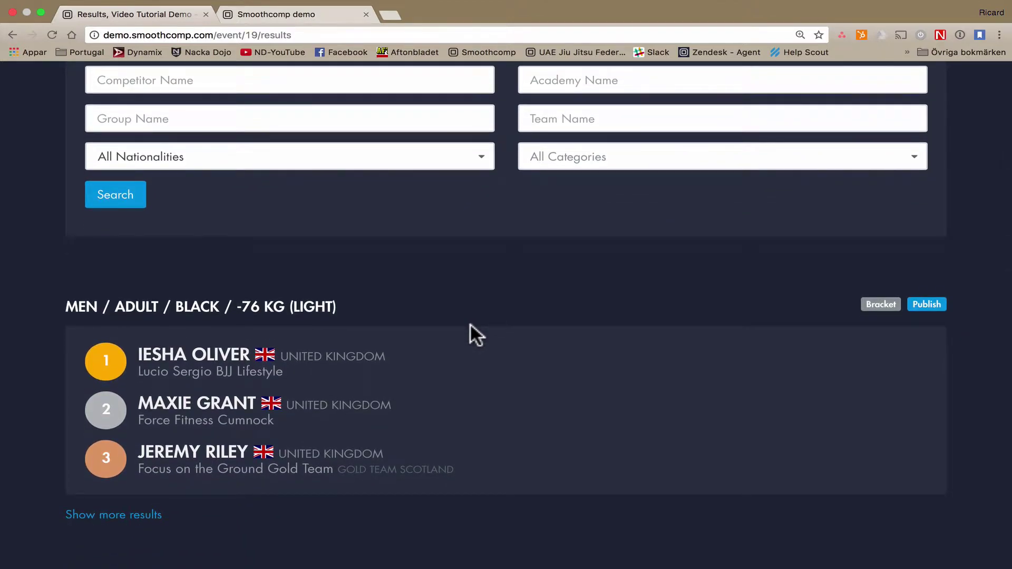
{"action": "scroll", "coordinate": [469, 323], "scroll_direction": "down", "scroll_amount": 2}
{"action": "scroll", "coordinate": [470, 322], "scroll_direction": "down", "scroll_amount": 3}
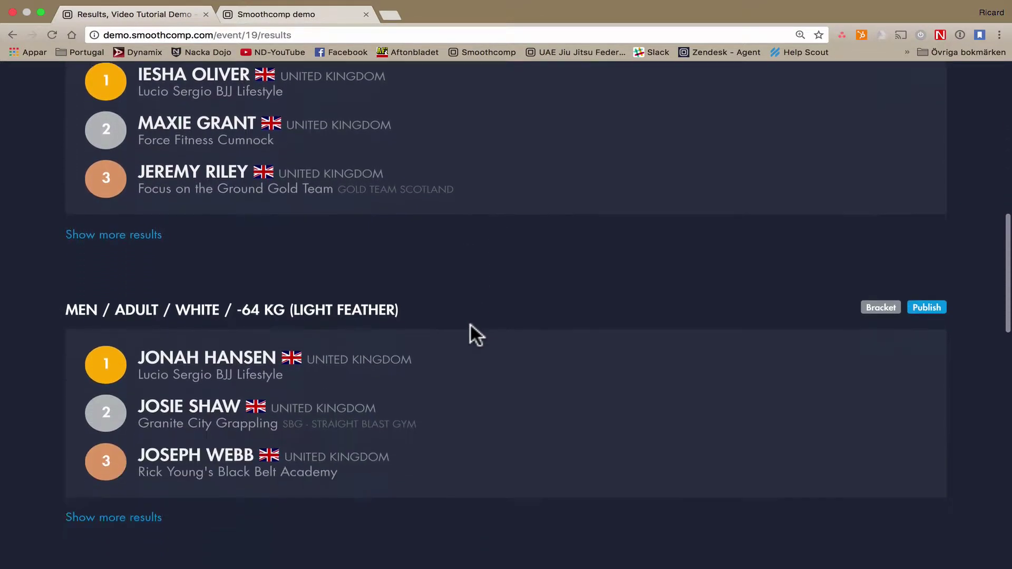
{"action": "scroll", "coordinate": [469, 323], "scroll_direction": "down", "scroll_amount": 3}
{"action": "scroll", "coordinate": [470, 323], "scroll_direction": "down", "scroll_amount": 5}
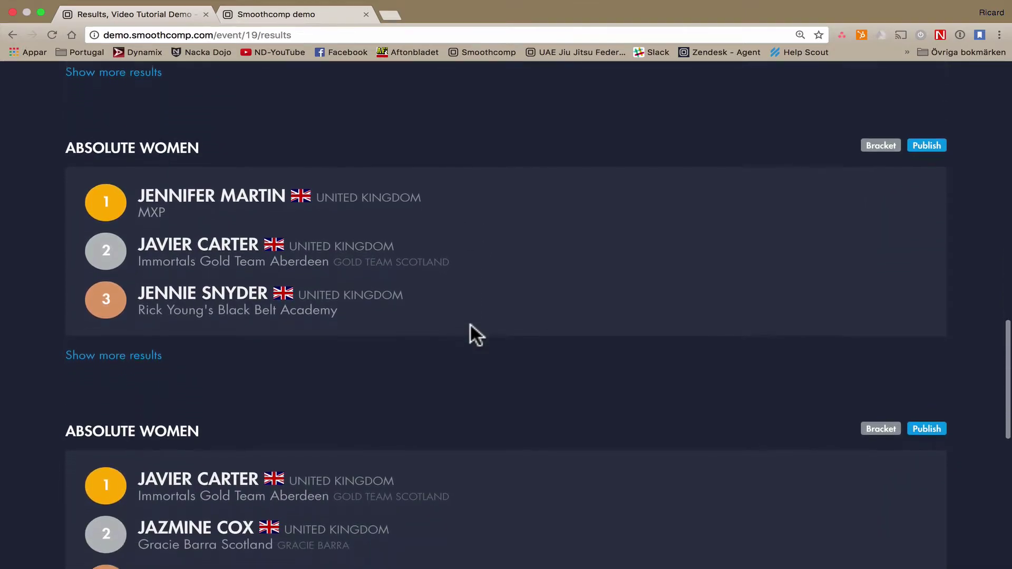
{"action": "scroll", "coordinate": [388, 198], "scroll_direction": "up", "scroll_amount": 2}
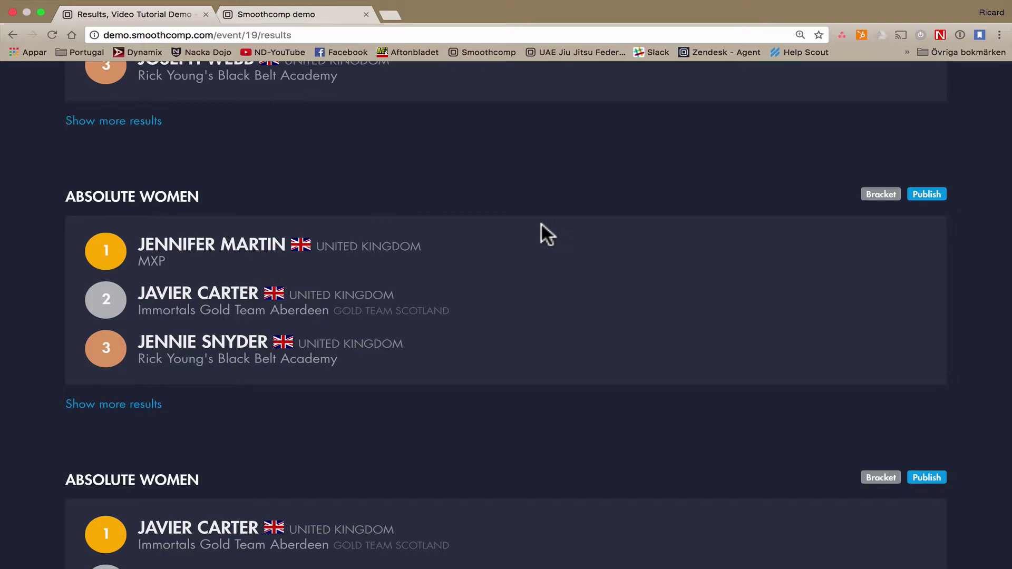
{"action": "scroll", "coordinate": [541, 224], "scroll_direction": "up", "scroll_amount": 3}
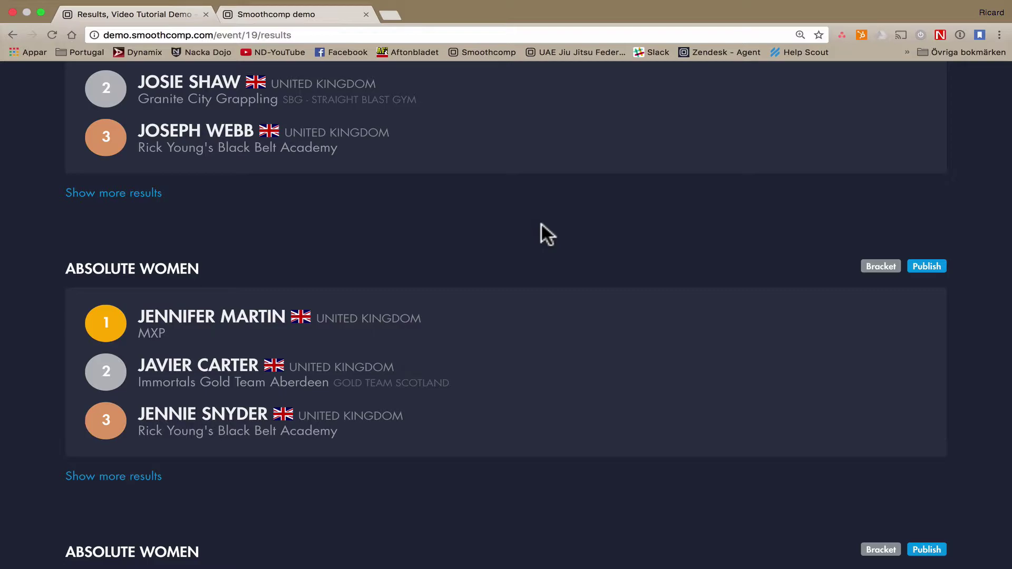
{"action": "scroll", "coordinate": [542, 224], "scroll_direction": "up", "scroll_amount": 1}
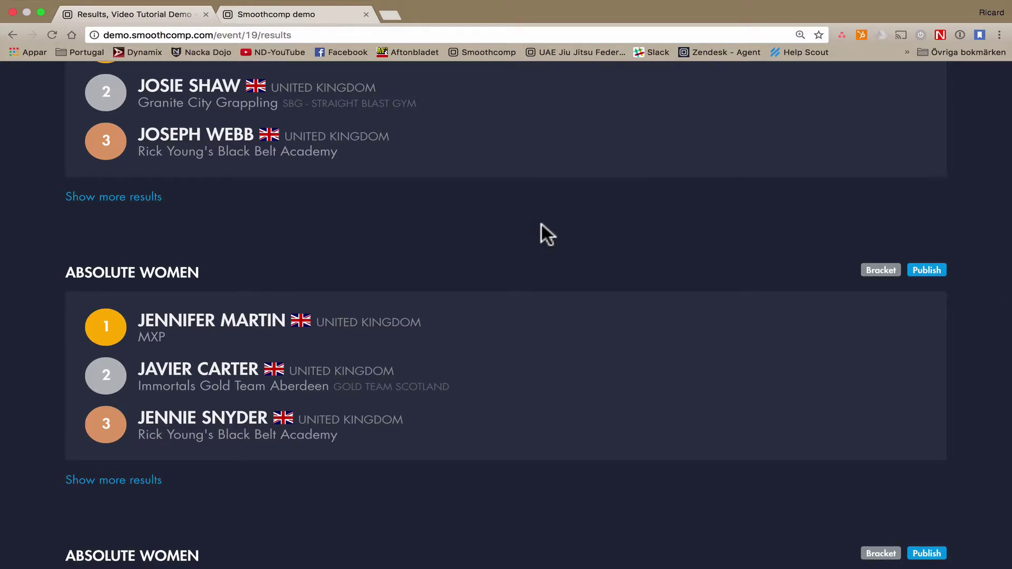
{"action": "scroll", "coordinate": [542, 224], "scroll_direction": "up", "scroll_amount": 2}
{"action": "scroll", "coordinate": [542, 224], "scroll_direction": "up", "scroll_amount": 4}
{"action": "scroll", "coordinate": [540, 222], "scroll_direction": "up", "scroll_amount": 5}
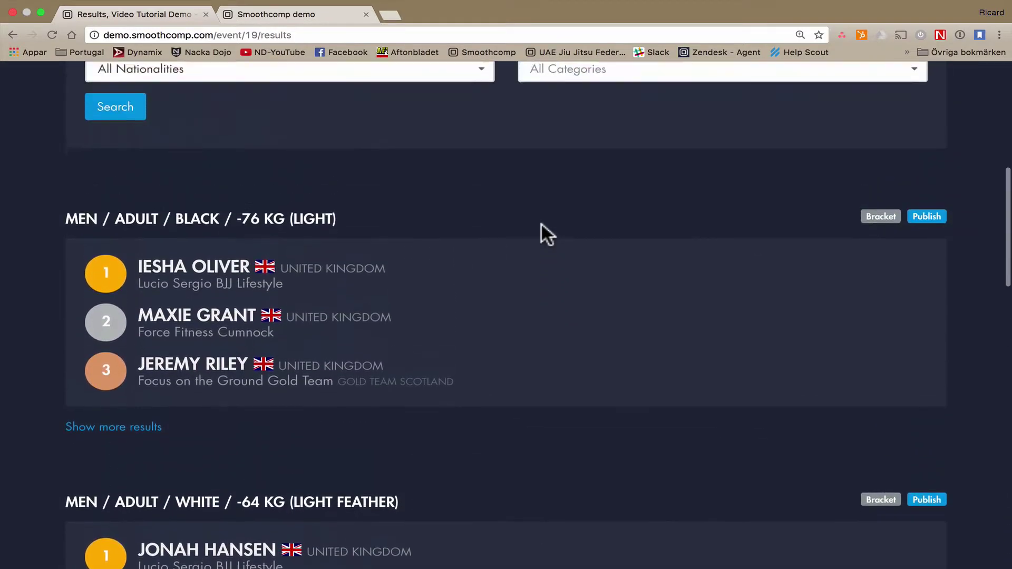
{"action": "scroll", "coordinate": [541, 222], "scroll_direction": "up", "scroll_amount": 4}
{"action": "scroll", "coordinate": [541, 222], "scroll_direction": "up", "scroll_amount": 4}
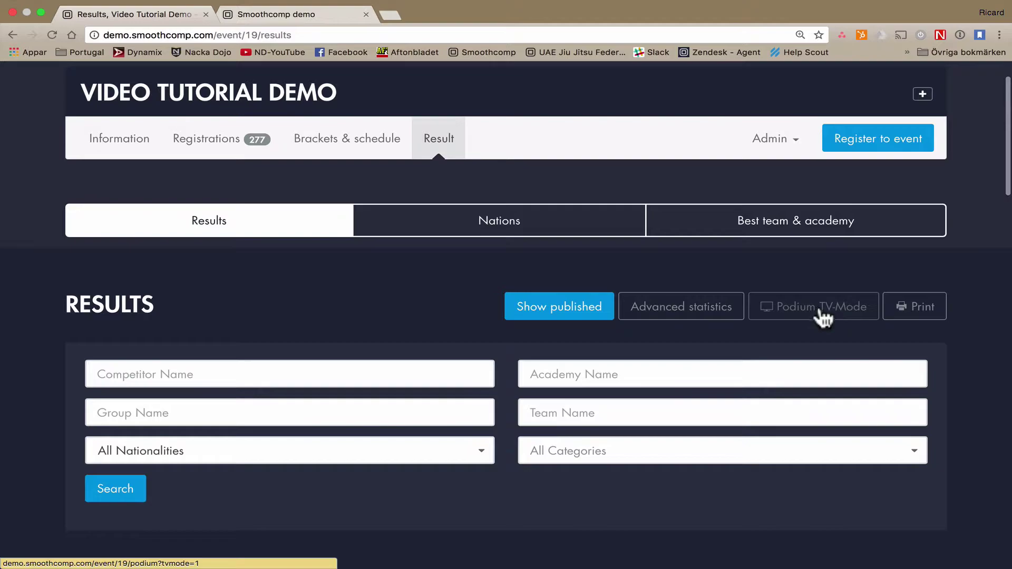
Step: View the podium TV-mode display showing the Male Gi Adult Brown 94kg winners and upcoming podiums
{"action": "left_click", "coordinate": [304, 20]}
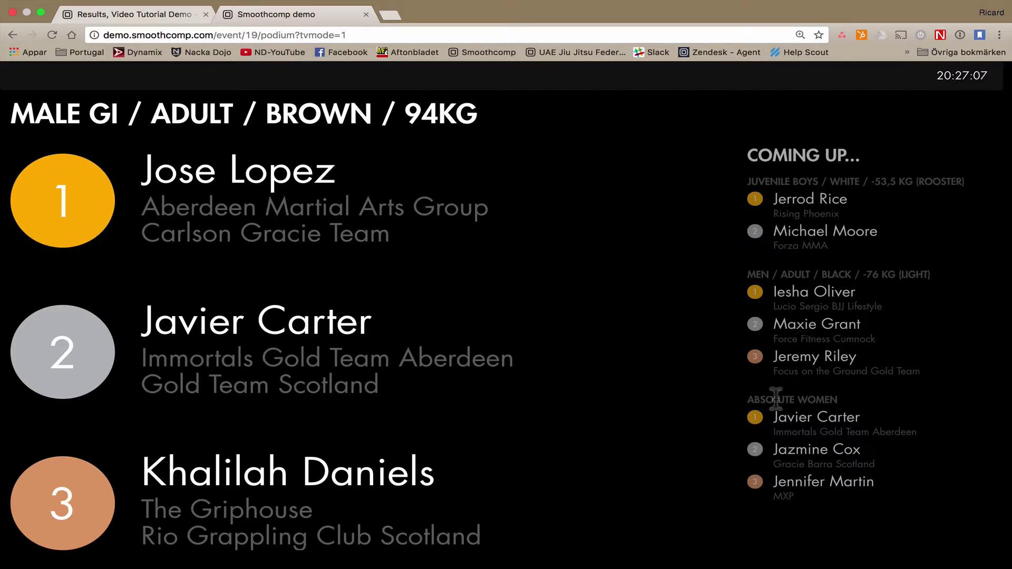
{"action": "left_click_drag", "start_coordinate": [748, 399], "coordinate": [829, 420]}
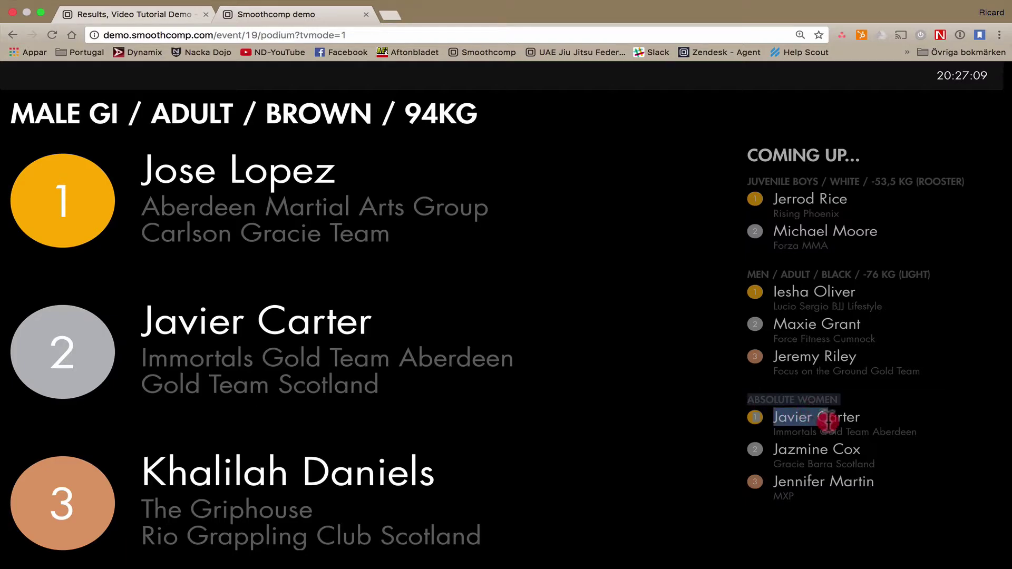
{"action": "left_click", "coordinate": [857, 417]}
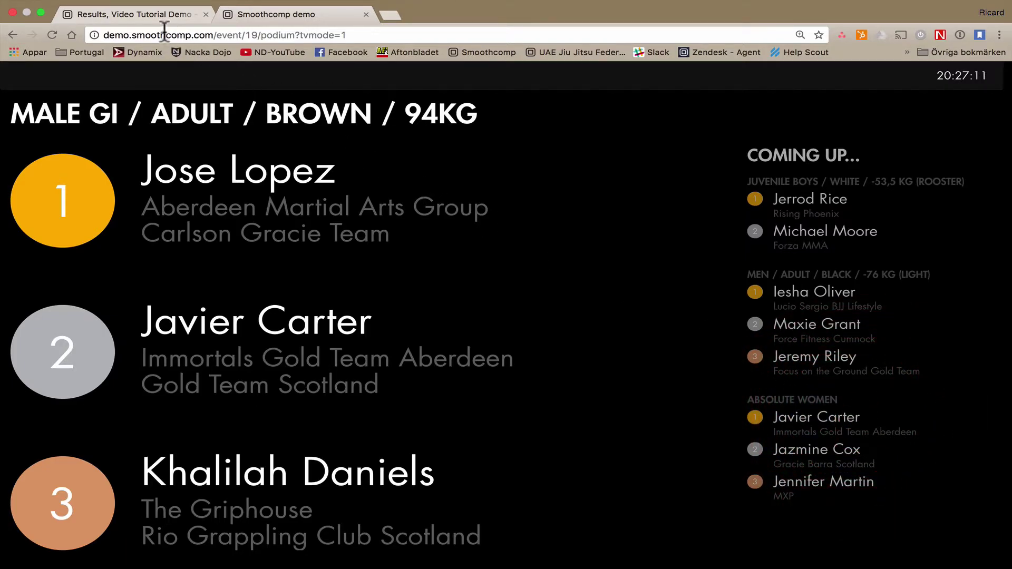
{"action": "left_click", "coordinate": [149, 19]}
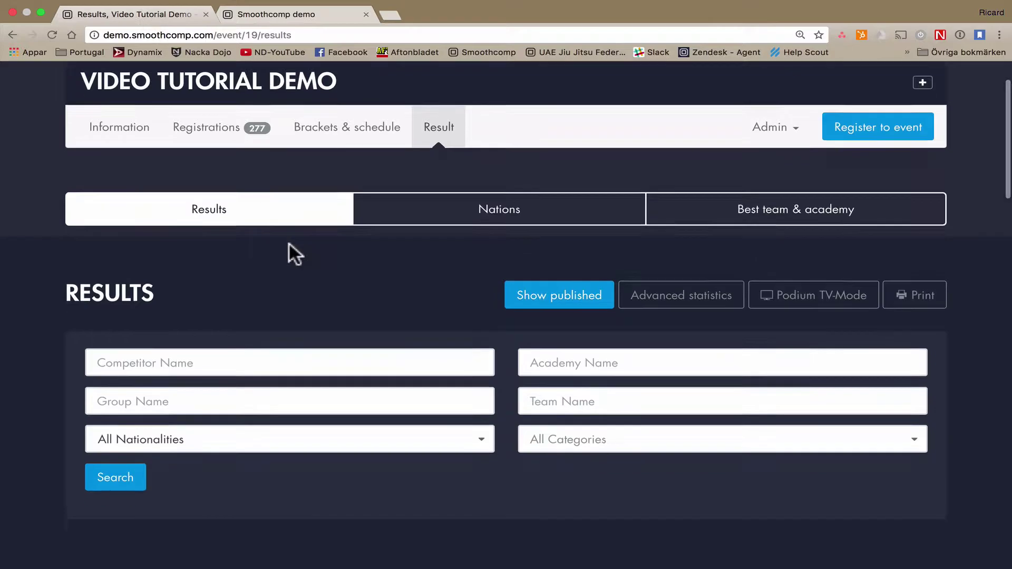
{"action": "scroll", "coordinate": [289, 245], "scroll_direction": "down", "scroll_amount": 5}
{"action": "scroll", "coordinate": [289, 244], "scroll_direction": "down", "scroll_amount": 4}
{"action": "scroll", "coordinate": [289, 242], "scroll_direction": "down", "scroll_amount": 4}
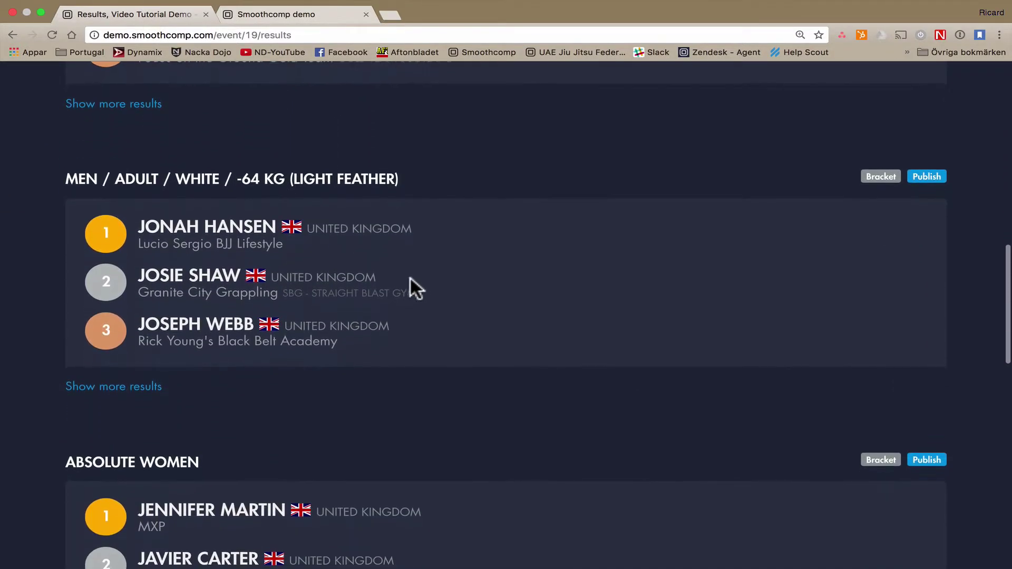
{"action": "scroll", "coordinate": [412, 277], "scroll_direction": "down", "scroll_amount": 3}
{"action": "scroll", "coordinate": [412, 280], "scroll_direction": "down", "scroll_amount": 1}
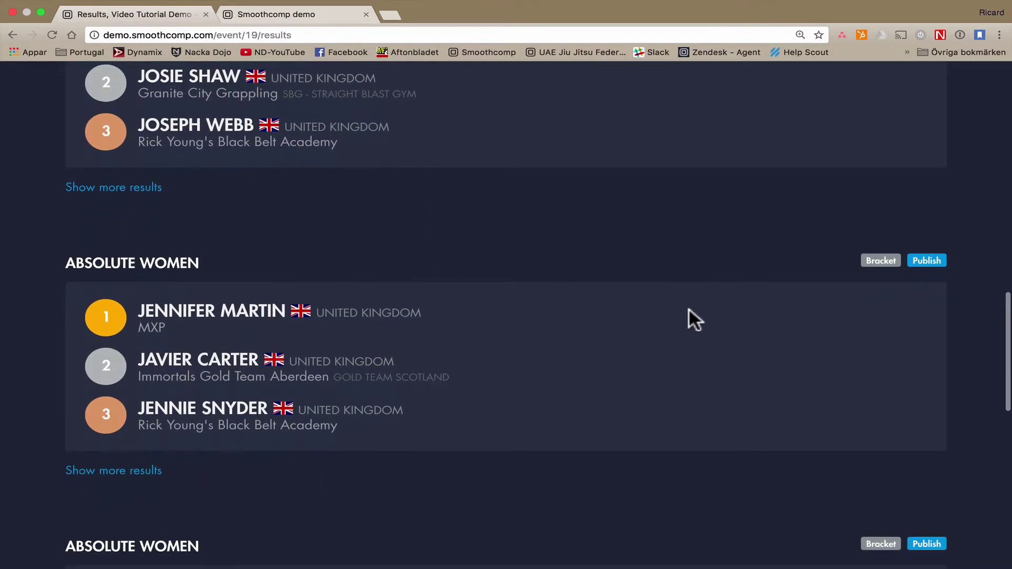
{"action": "left_click", "coordinate": [927, 262]}
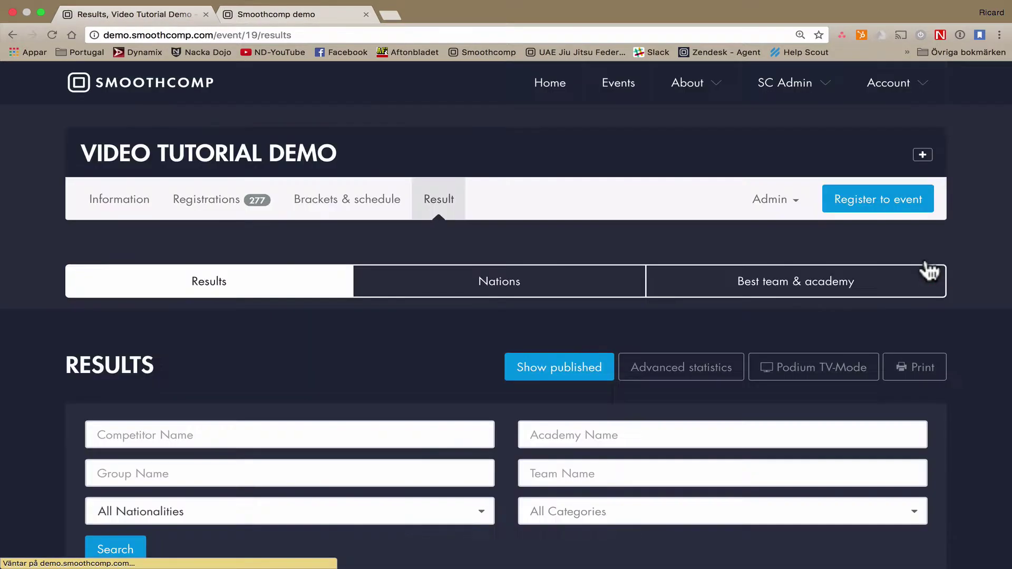
Step: Reload the podium display to show the newly published Absolute Women winners
{"action": "left_click", "coordinate": [302, 15]}
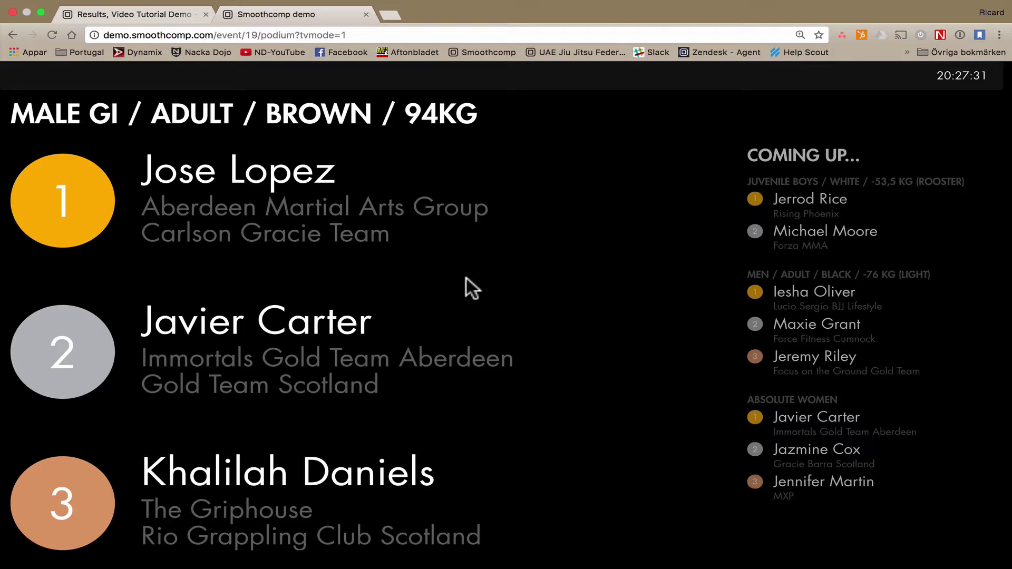
{"action": "left_click", "coordinate": [51, 35]}
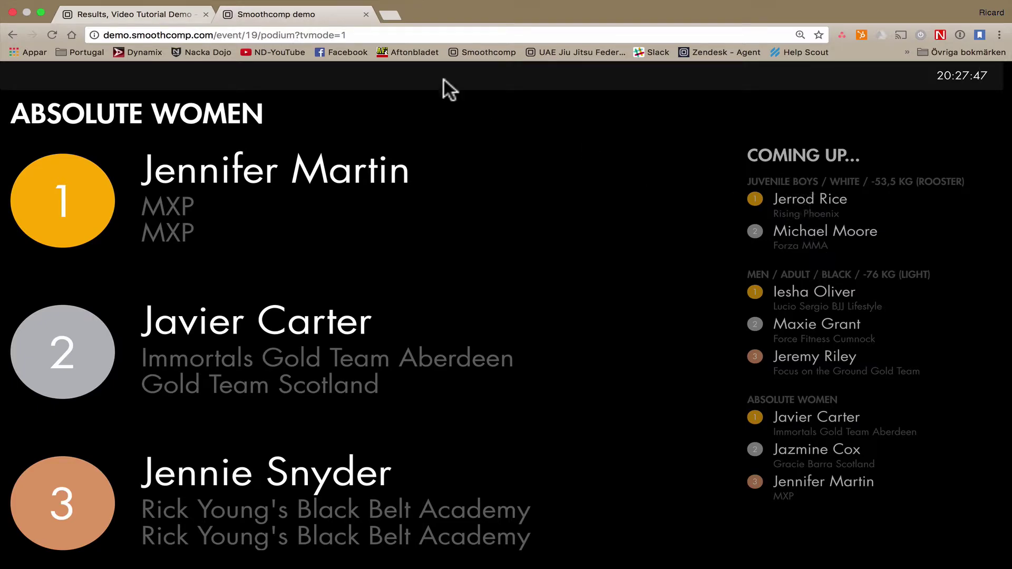
{"action": "left_click", "coordinate": [173, 13]}
Step: Publish the MEN / ADULT / BLACK -76 KG (LIGHT) result and refresh the podium to display it
{"action": "scroll", "coordinate": [318, 255], "scroll_direction": "down", "scroll_amount": 2}
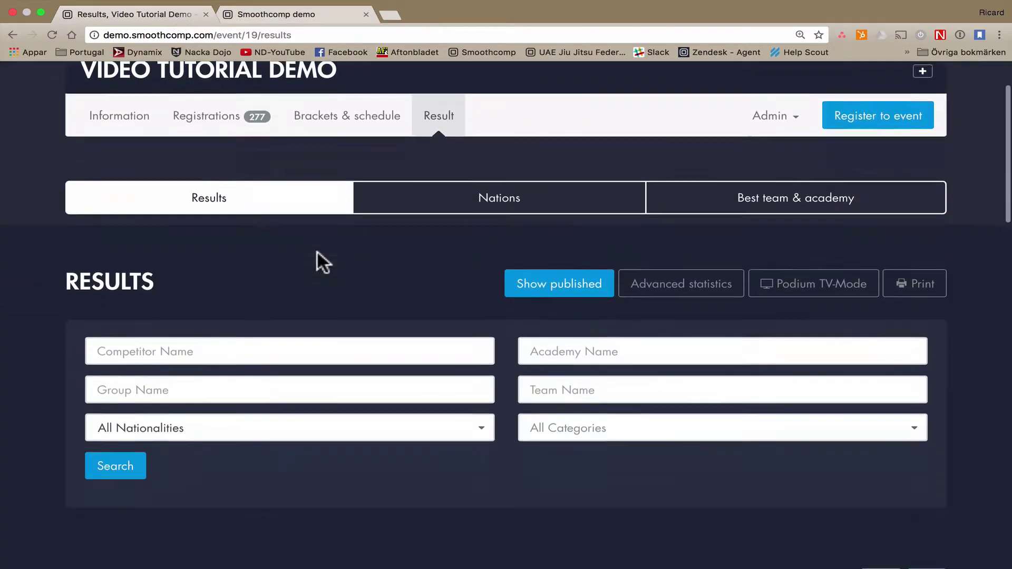
{"action": "scroll", "coordinate": [317, 252], "scroll_direction": "down", "scroll_amount": 3}
{"action": "scroll", "coordinate": [317, 250], "scroll_direction": "down", "scroll_amount": 3}
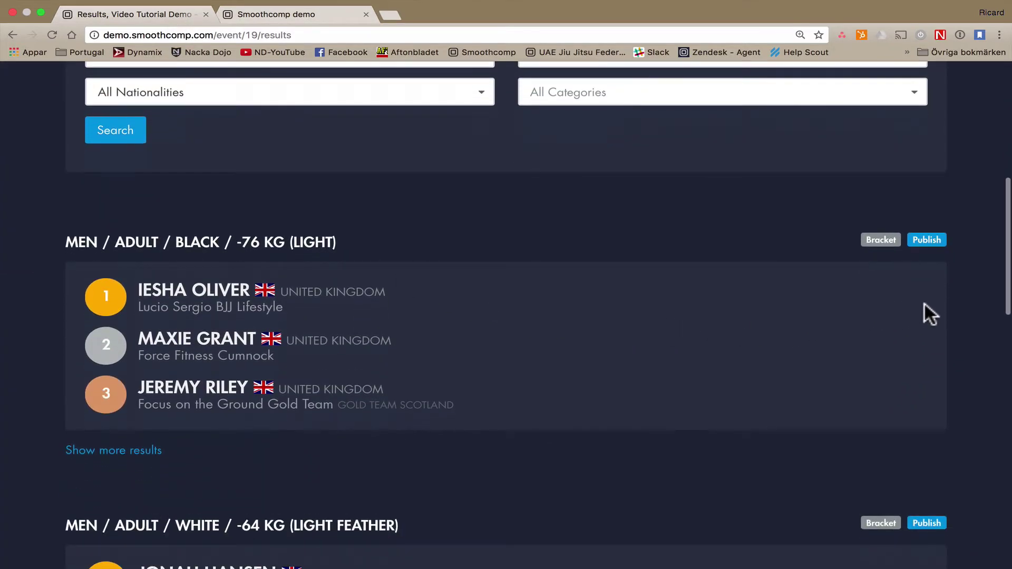
{"action": "left_click", "coordinate": [929, 242]}
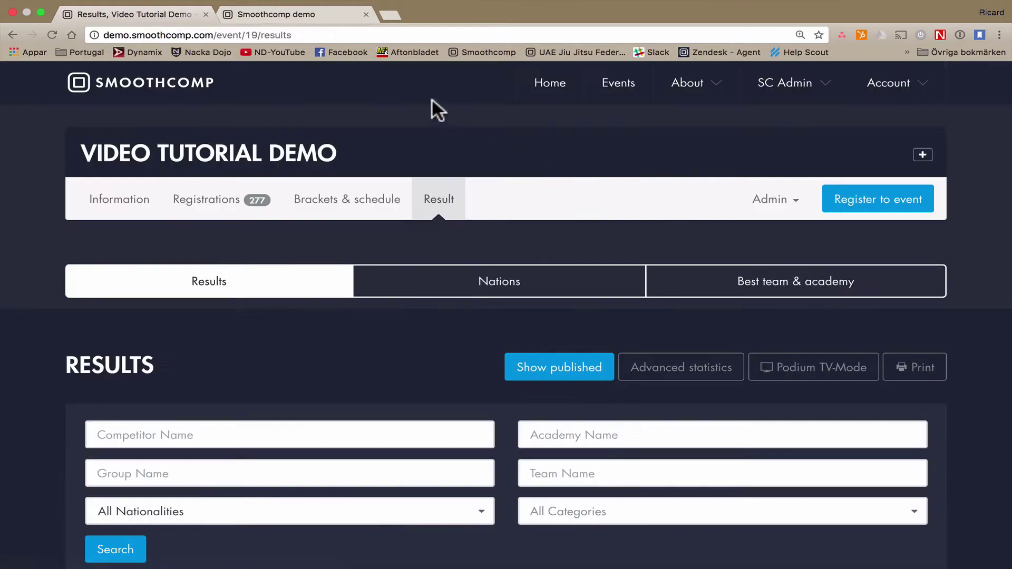
{"action": "left_click", "coordinate": [317, 19]}
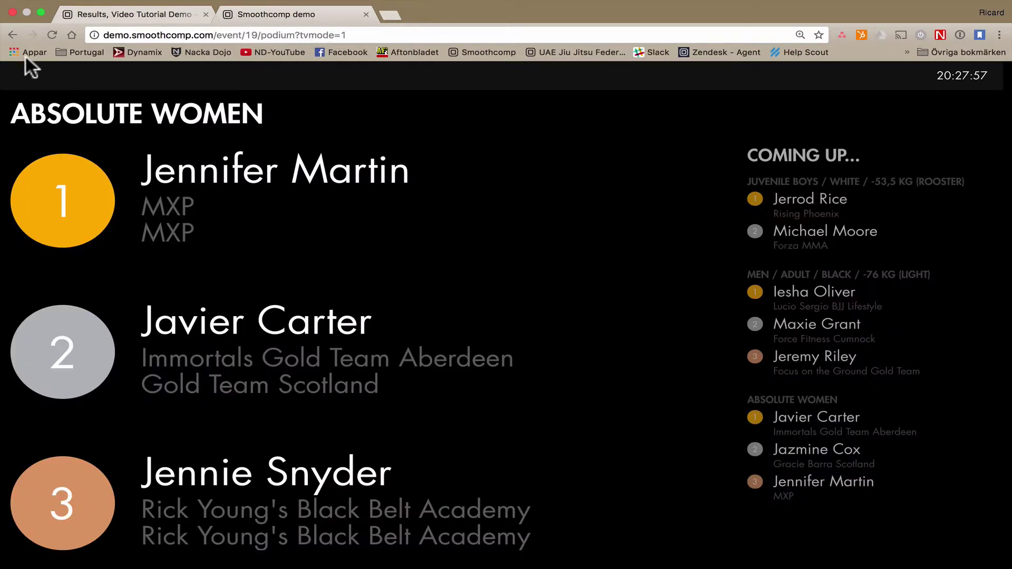
{"action": "left_click", "coordinate": [51, 34]}
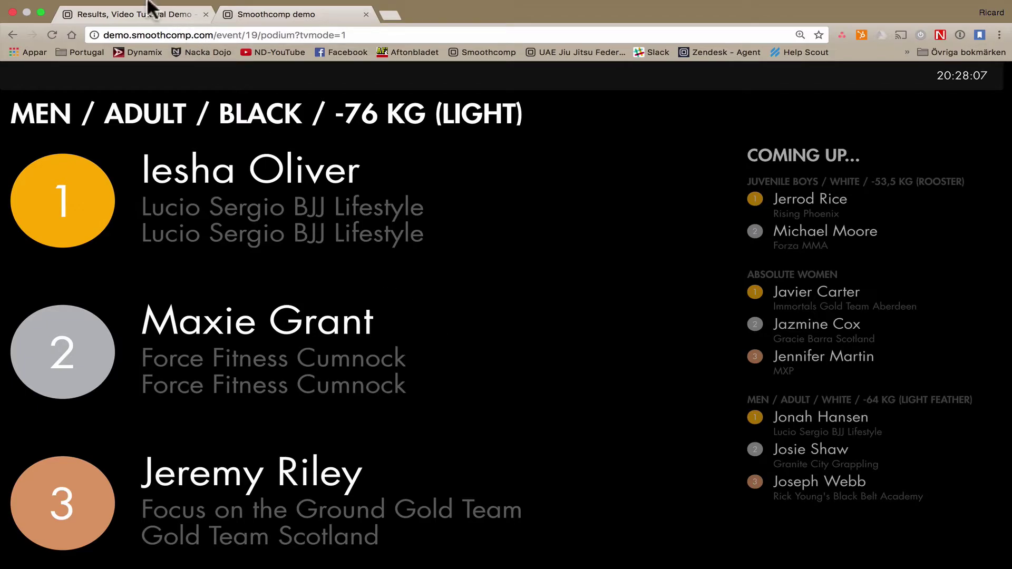
{"action": "left_click", "coordinate": [138, 16]}
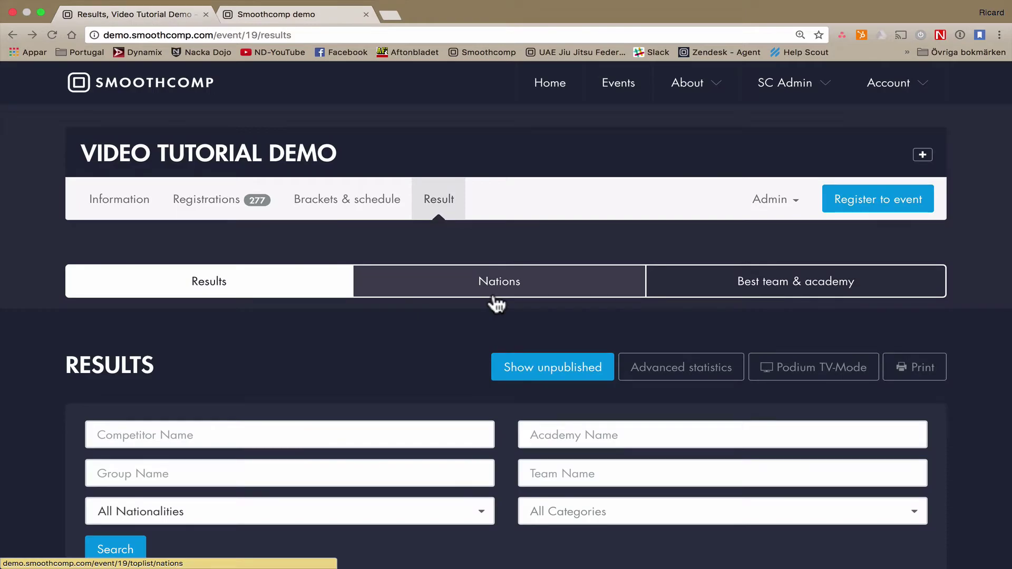
{"action": "scroll", "coordinate": [495, 305], "scroll_direction": "down", "scroll_amount": 4}
{"action": "scroll", "coordinate": [495, 305], "scroll_direction": "down", "scroll_amount": 3}
{"action": "scroll", "coordinate": [495, 304], "scroll_direction": "down", "scroll_amount": 2}
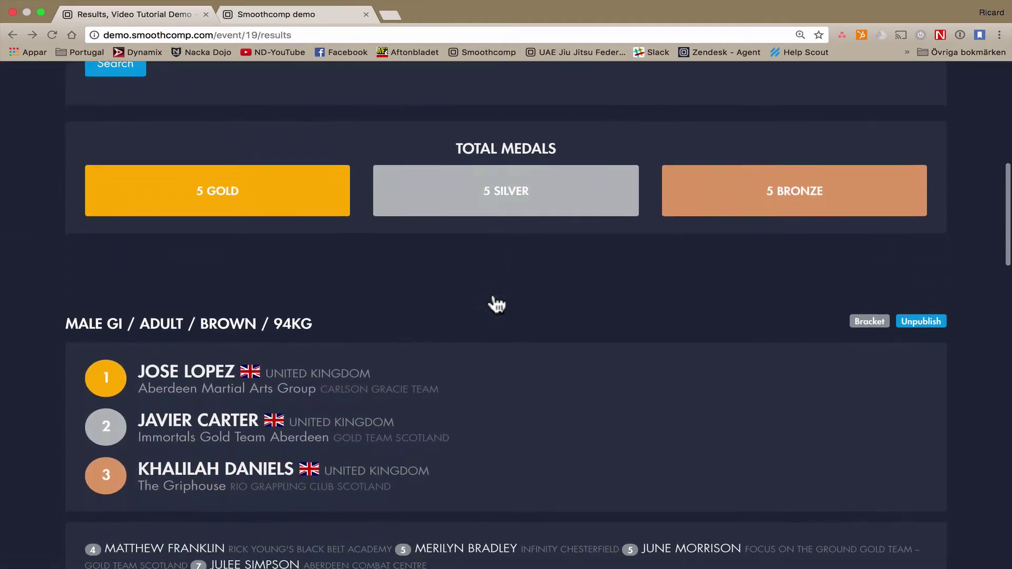
{"action": "scroll", "coordinate": [496, 305], "scroll_direction": "down", "scroll_amount": 1}
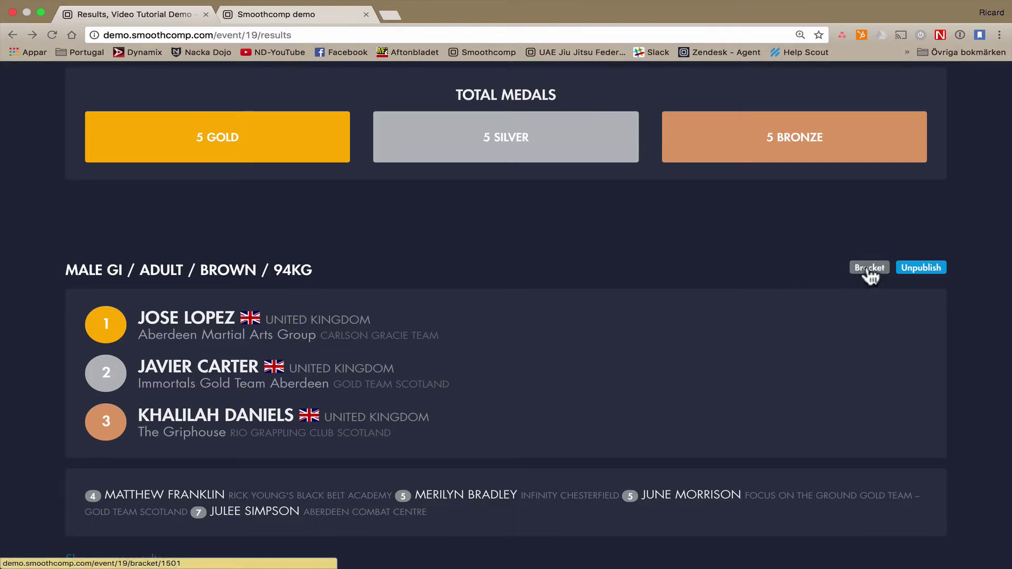
{"action": "left_click", "coordinate": [869, 268]}
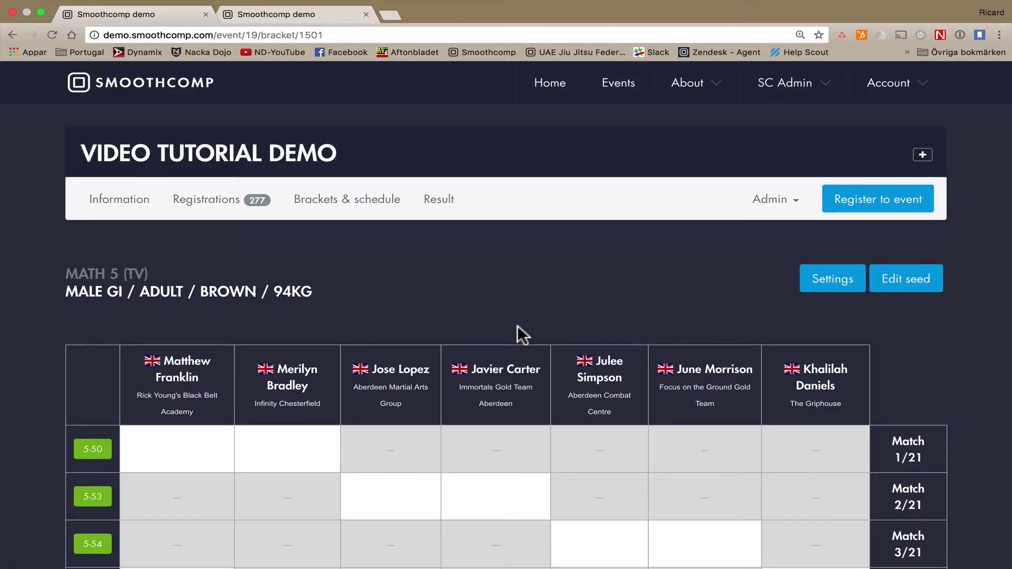
{"action": "scroll", "coordinate": [517, 325], "scroll_direction": "left", "scroll_amount": 5}
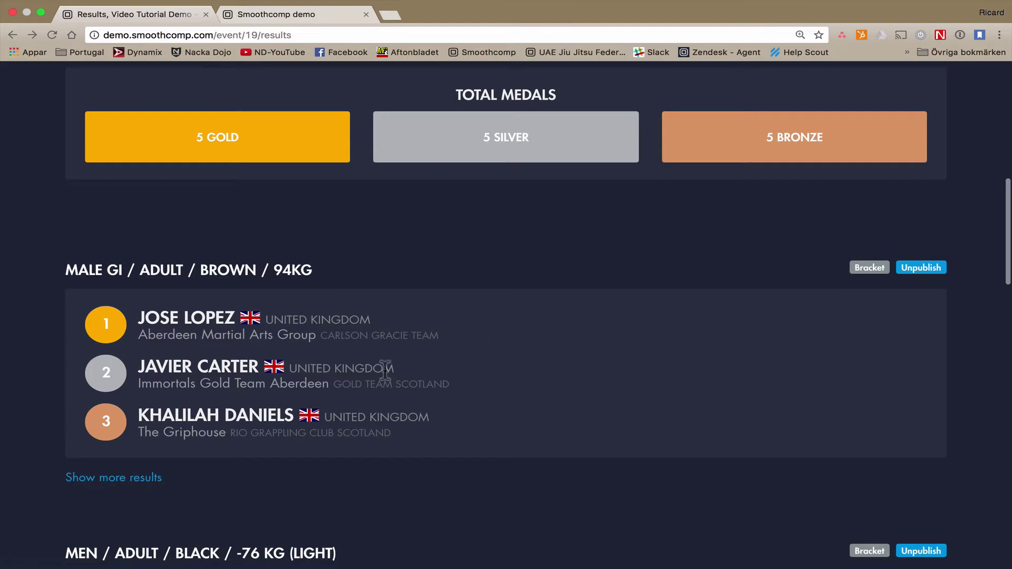
Step: Reveal the 4th–7th placed 94KG competitors, then scroll back up to the search filters
{"action": "left_click", "coordinate": [149, 481]}
{"action": "scroll", "coordinate": [232, 484], "scroll_direction": "down", "scroll_amount": 1}
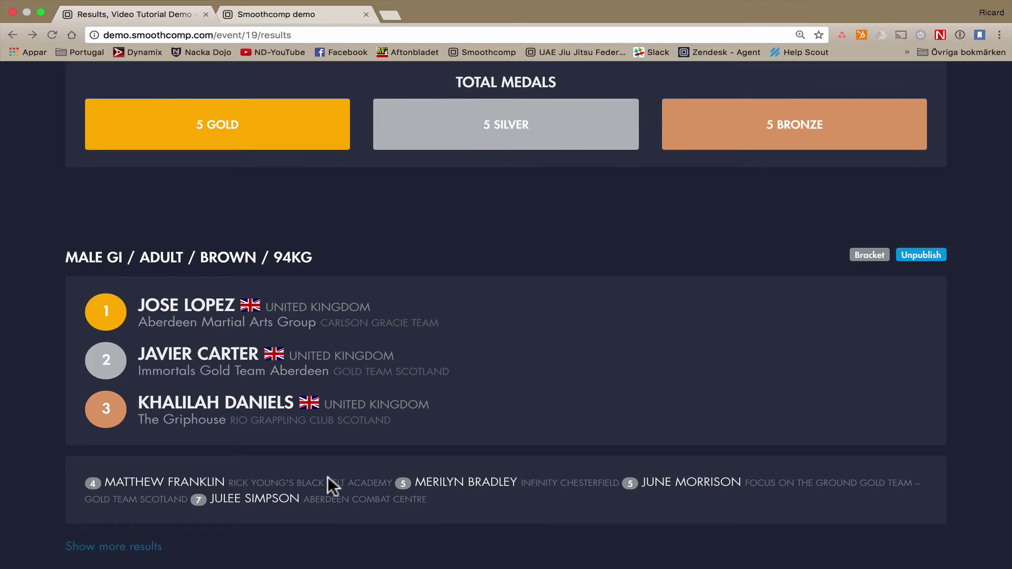
{"action": "scroll", "coordinate": [328, 476], "scroll_direction": "up", "scroll_amount": 1}
{"action": "scroll", "coordinate": [327, 477], "scroll_direction": "up", "scroll_amount": 2}
{"action": "scroll", "coordinate": [327, 477], "scroll_direction": "up", "scroll_amount": 1}
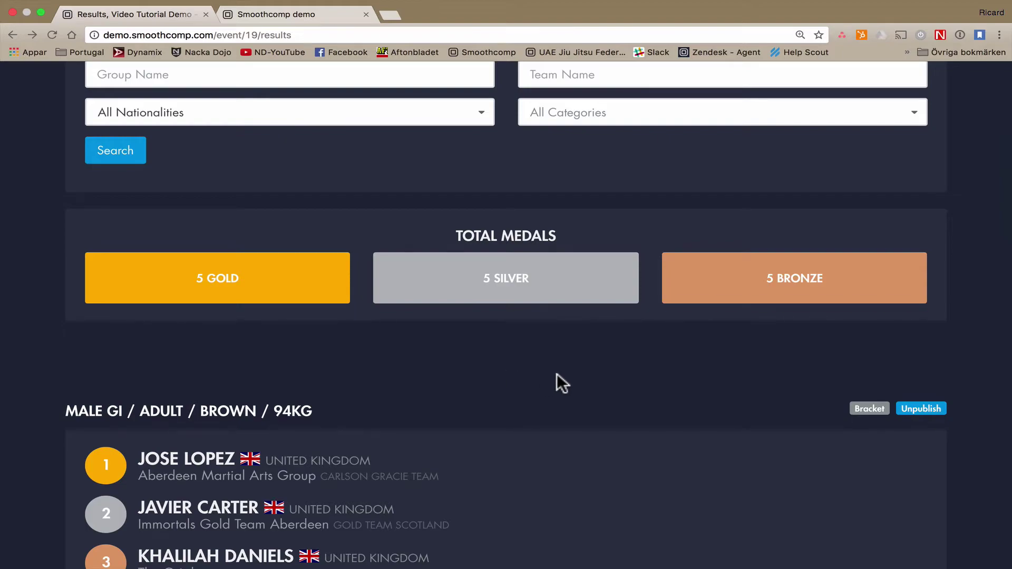
{"action": "scroll", "coordinate": [557, 374], "scroll_direction": "up", "scroll_amount": 1}
{"action": "scroll", "coordinate": [397, 316], "scroll_direction": "up", "scroll_amount": 1}
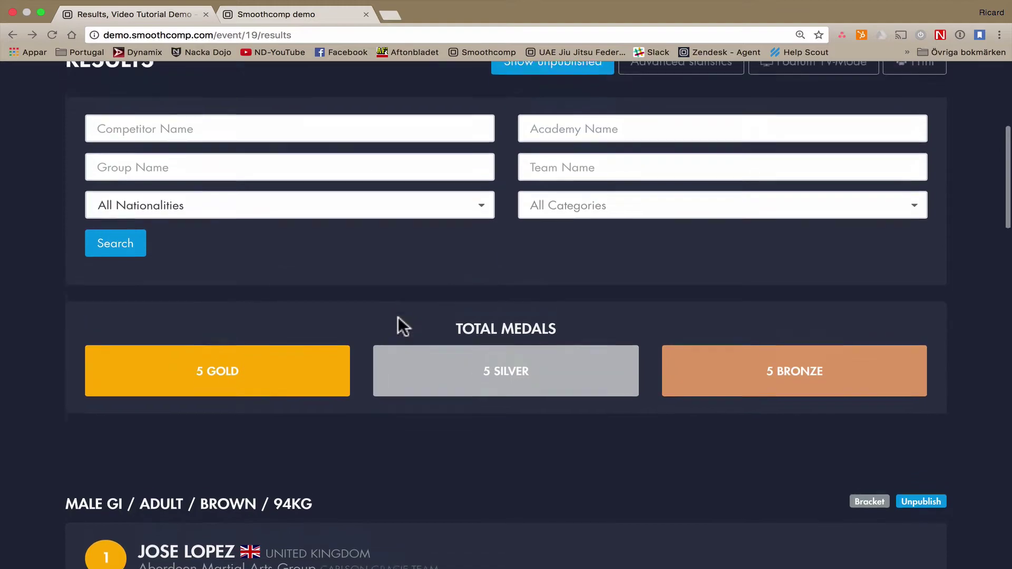
{"action": "scroll", "coordinate": [398, 317], "scroll_direction": "up", "scroll_amount": 1}
{"action": "scroll", "coordinate": [397, 316], "scroll_direction": "up", "scroll_amount": 1}
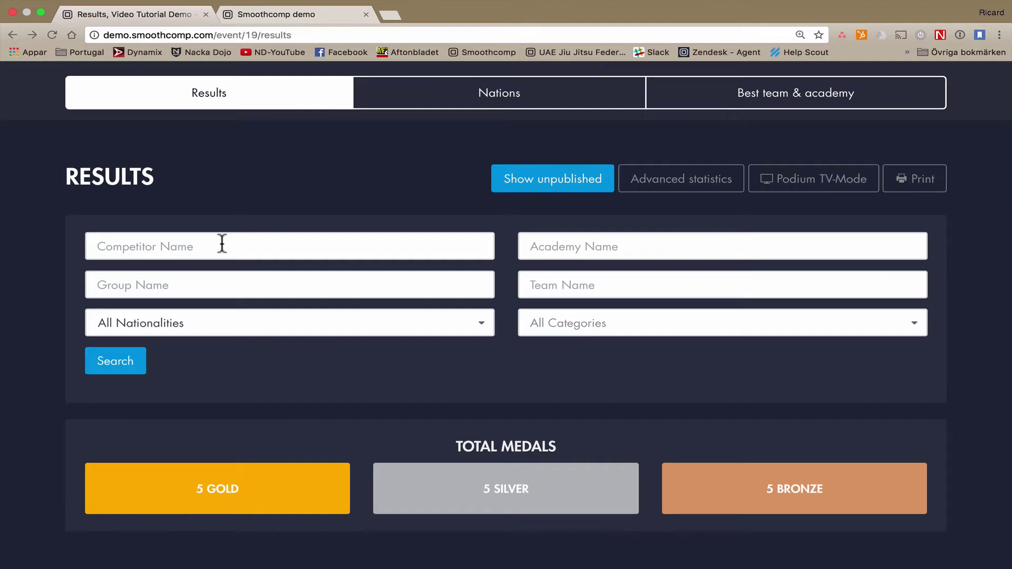
{"action": "left_click", "coordinate": [214, 323]}
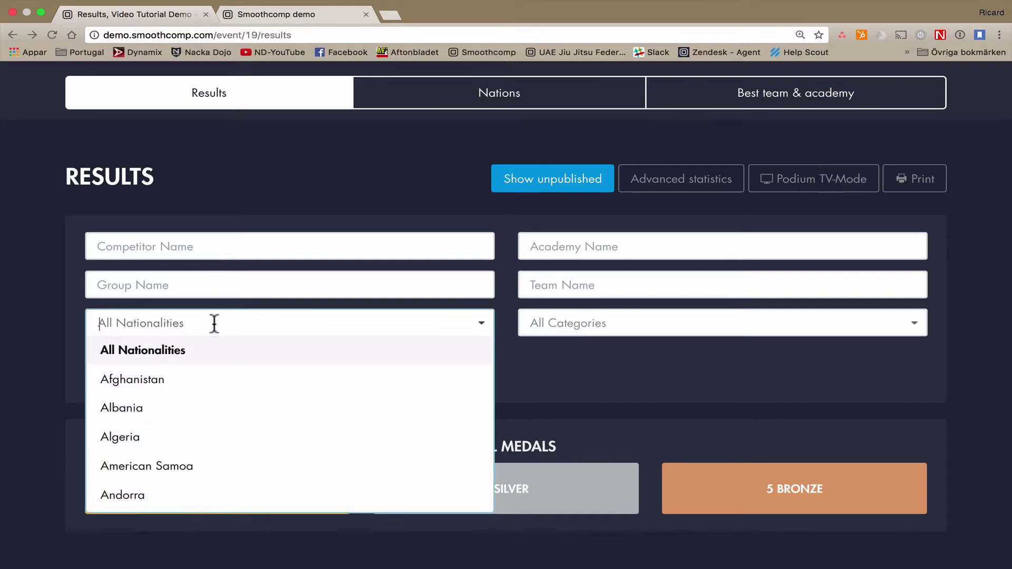
{"action": "left_click", "coordinate": [302, 178]}
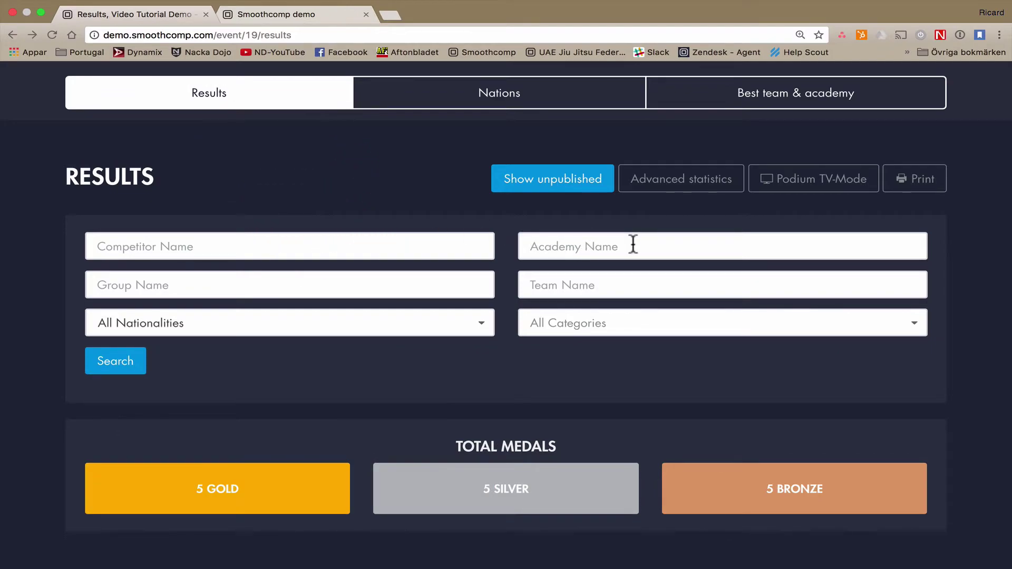
{"action": "left_click", "coordinate": [599, 319]}
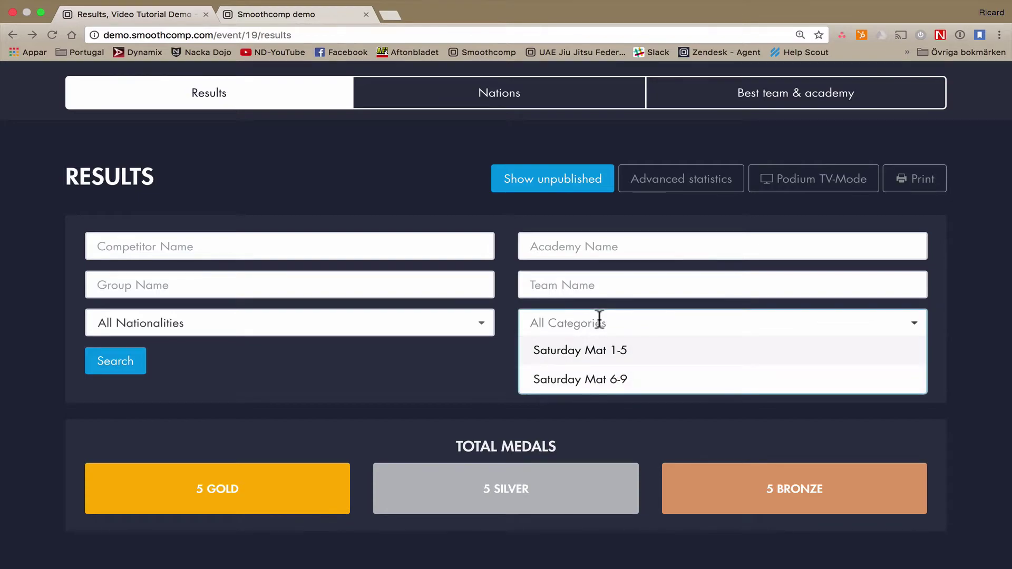
{"action": "left_click", "coordinate": [466, 368]}
{"action": "scroll", "coordinate": [384, 154], "scroll_direction": "up", "scroll_amount": 1}
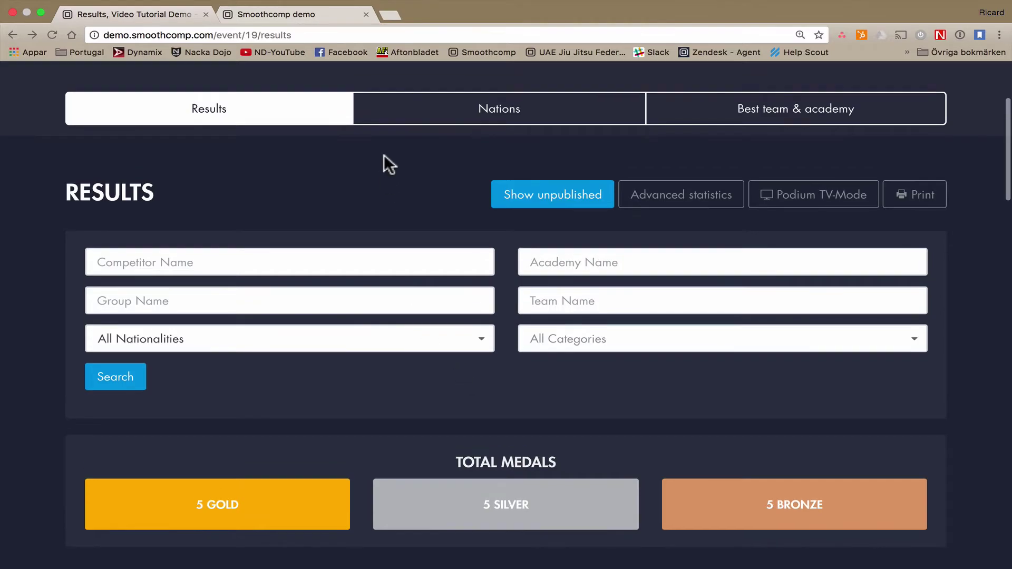
Step: Show the Nations ranking and highlight the 200-point gold and 160-point silver values
{"action": "left_click", "coordinate": [432, 110]}
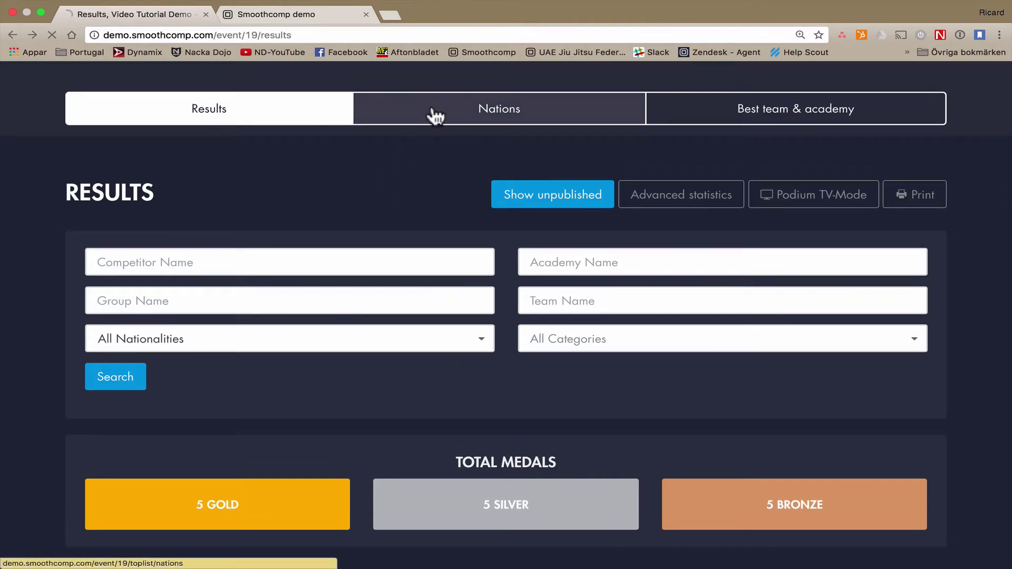
{"action": "scroll", "coordinate": [438, 253], "scroll_direction": "down", "scroll_amount": 3}
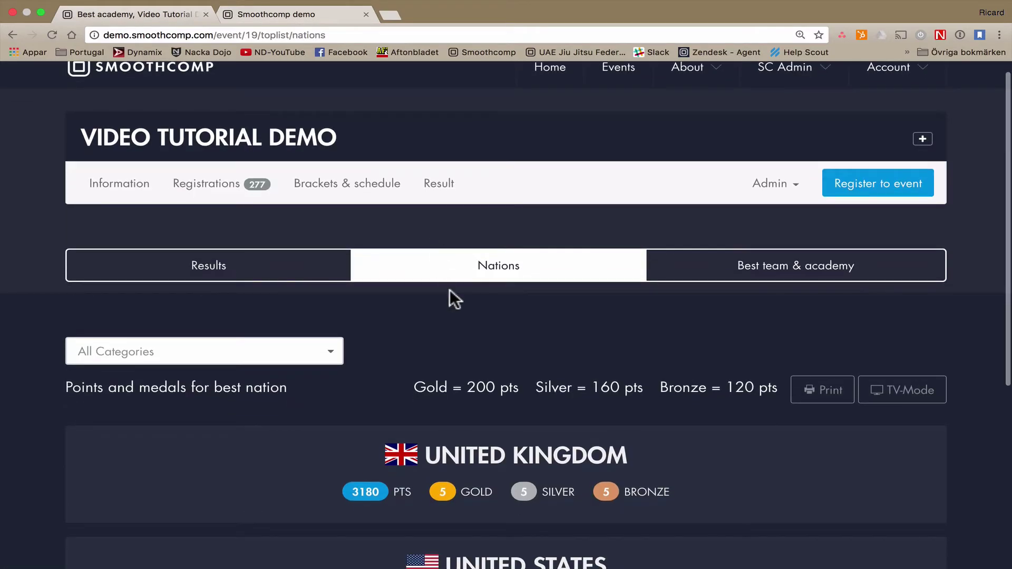
{"action": "scroll", "coordinate": [456, 308], "scroll_direction": "down", "scroll_amount": 2}
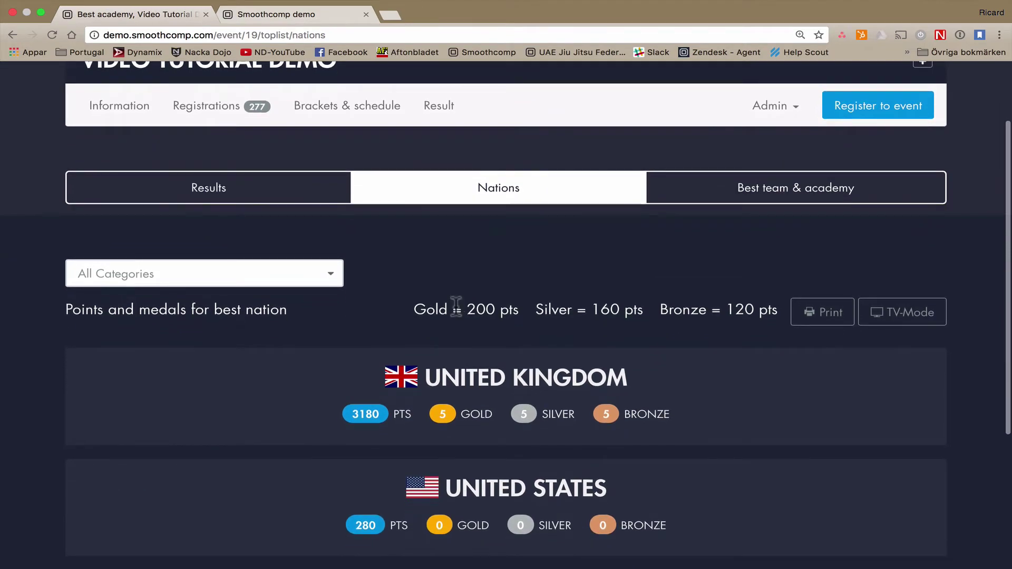
{"action": "double_click", "coordinate": [475, 309]}
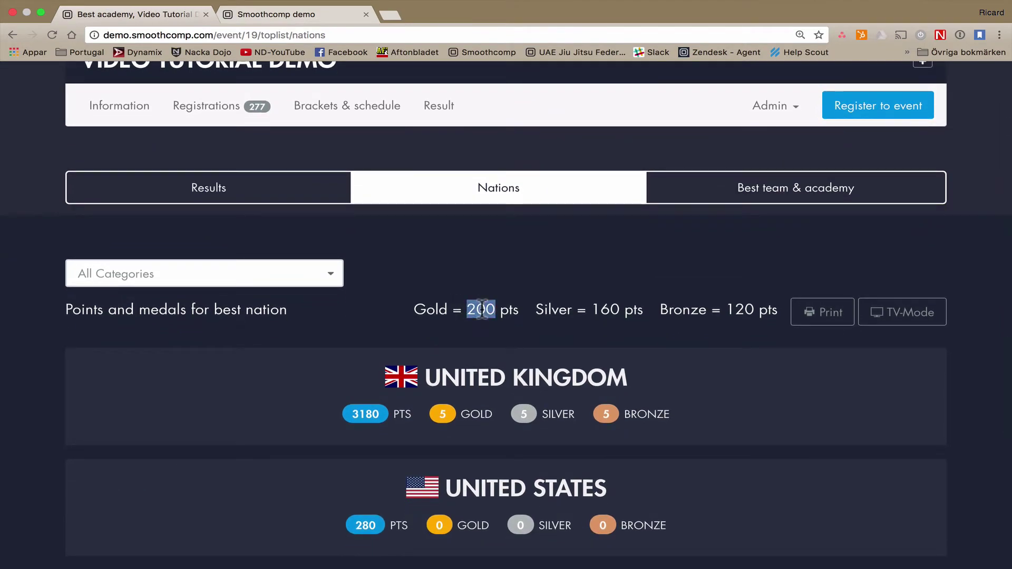
{"action": "left_click", "coordinate": [480, 344]}
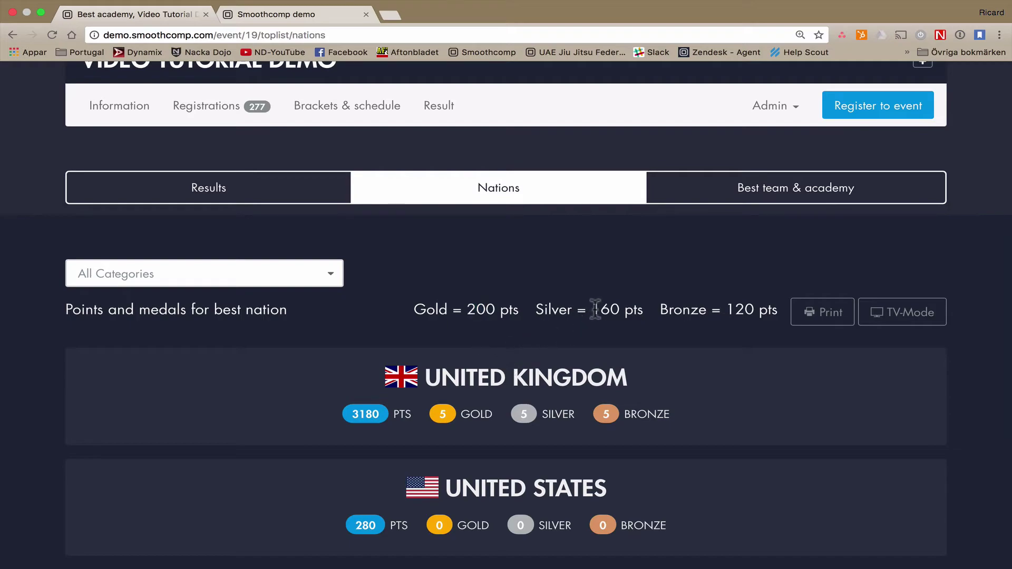
{"action": "double_click", "coordinate": [604, 309]}
{"action": "left_click", "coordinate": [573, 337]}
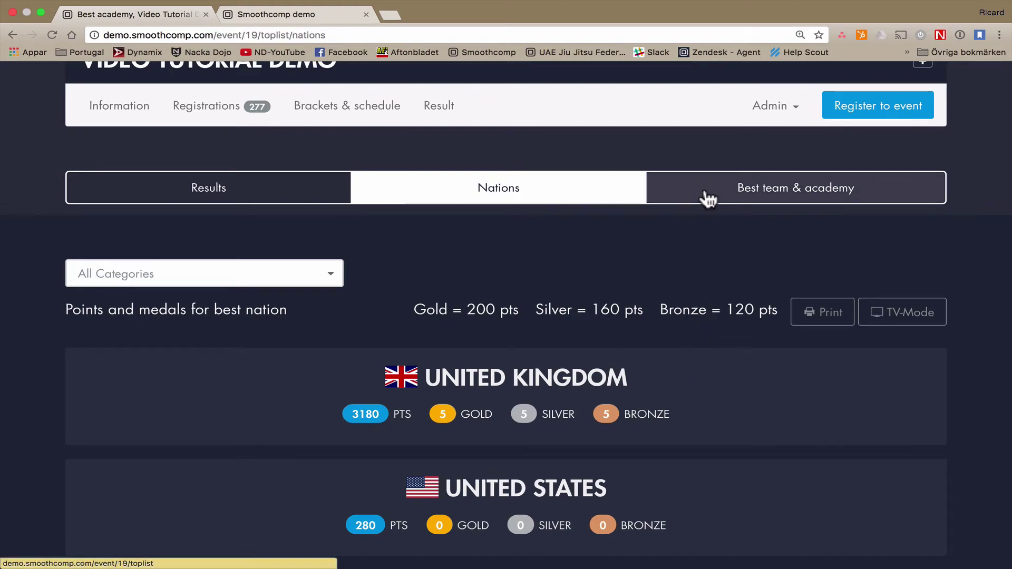
Step: Browse the Best team & academy rankings, led by Gold Team Scotland on 760 points
{"action": "left_click", "coordinate": [707, 195]}
{"action": "scroll", "coordinate": [522, 367], "scroll_direction": "down", "scroll_amount": 2}
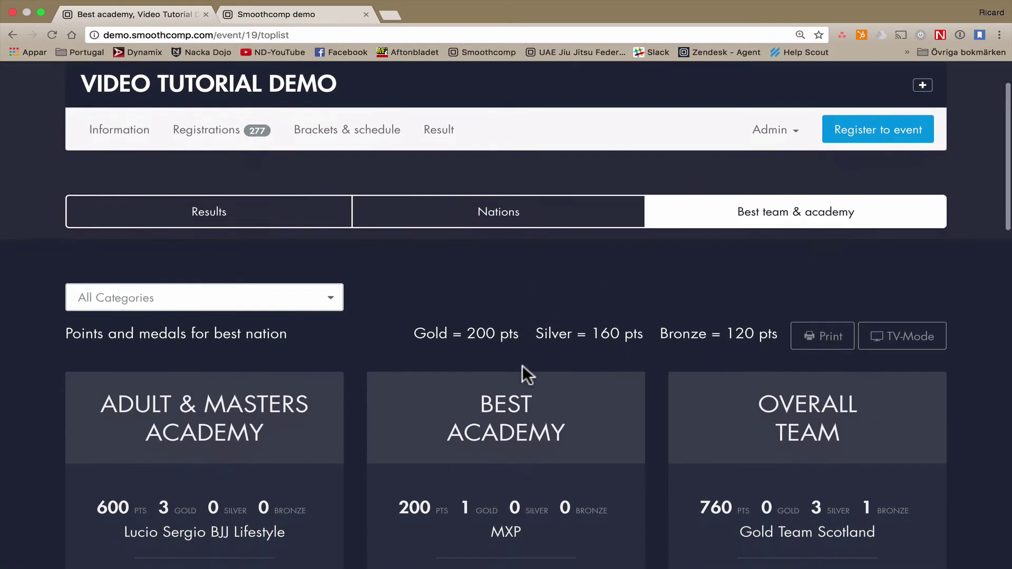
{"action": "scroll", "coordinate": [522, 366], "scroll_direction": "down", "scroll_amount": 2}
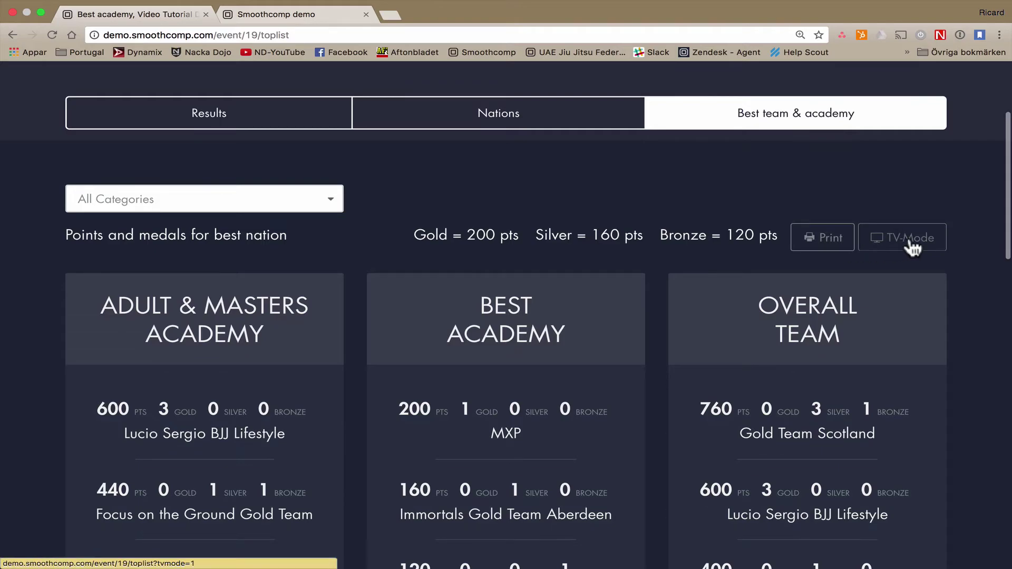
{"action": "scroll", "coordinate": [672, 264], "scroll_direction": "up", "scroll_amount": 3}
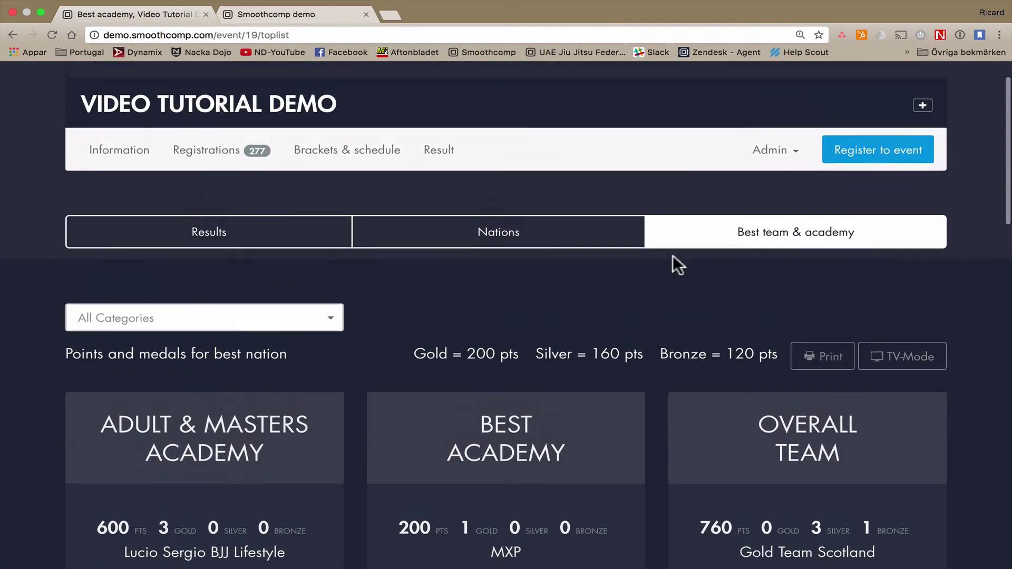
{"action": "left_click", "coordinate": [212, 240]}
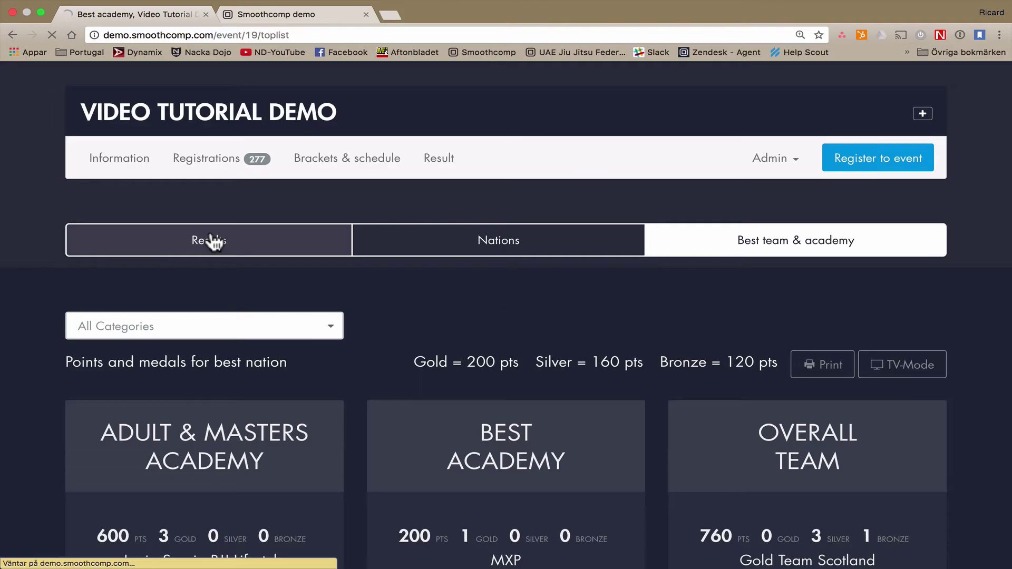
{"action": "scroll", "coordinate": [464, 306], "scroll_direction": "down", "scroll_amount": 2}
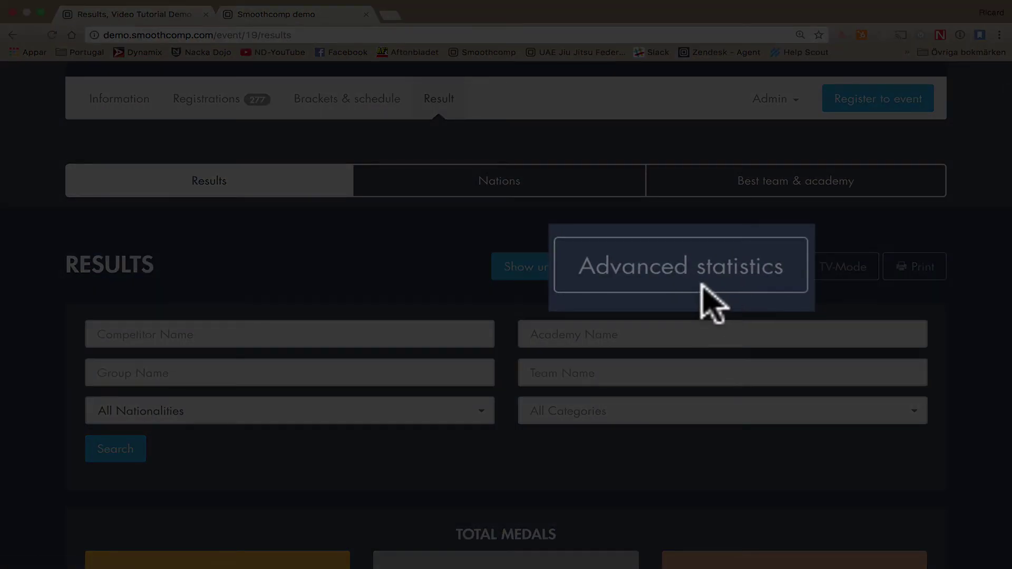
Step: Open the event's advanced statistics and highlight the registrations-by-country and by-club headings
{"action": "left_click", "coordinate": [675, 271]}
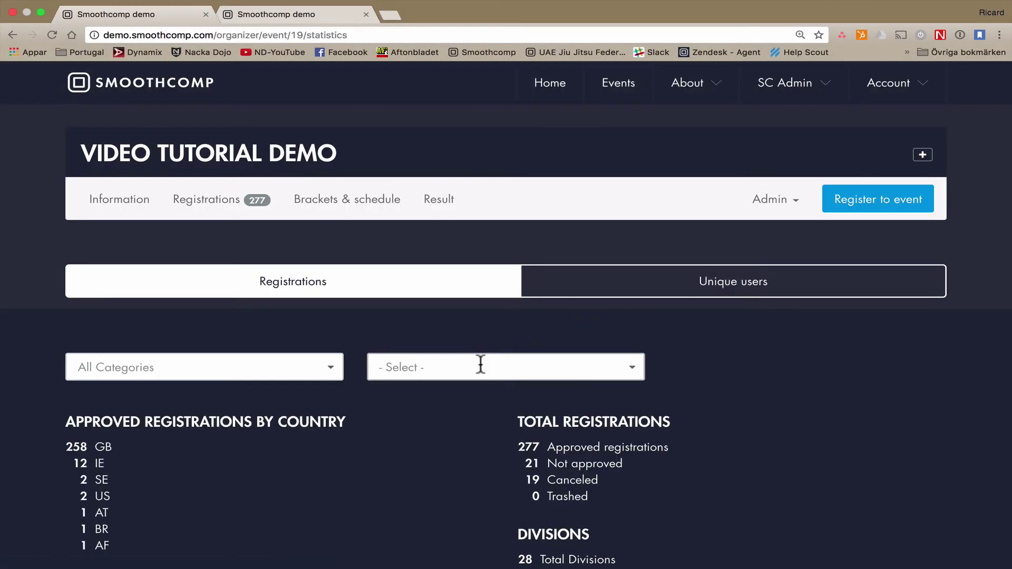
{"action": "scroll", "coordinate": [480, 363], "scroll_direction": "down", "scroll_amount": 4}
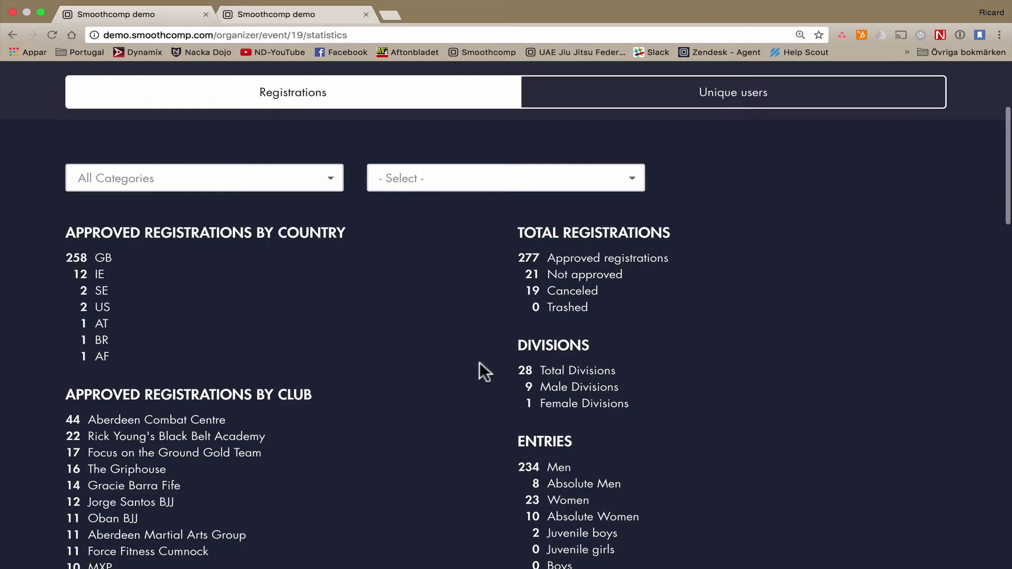
{"action": "scroll", "coordinate": [480, 363], "scroll_direction": "down", "scroll_amount": 1}
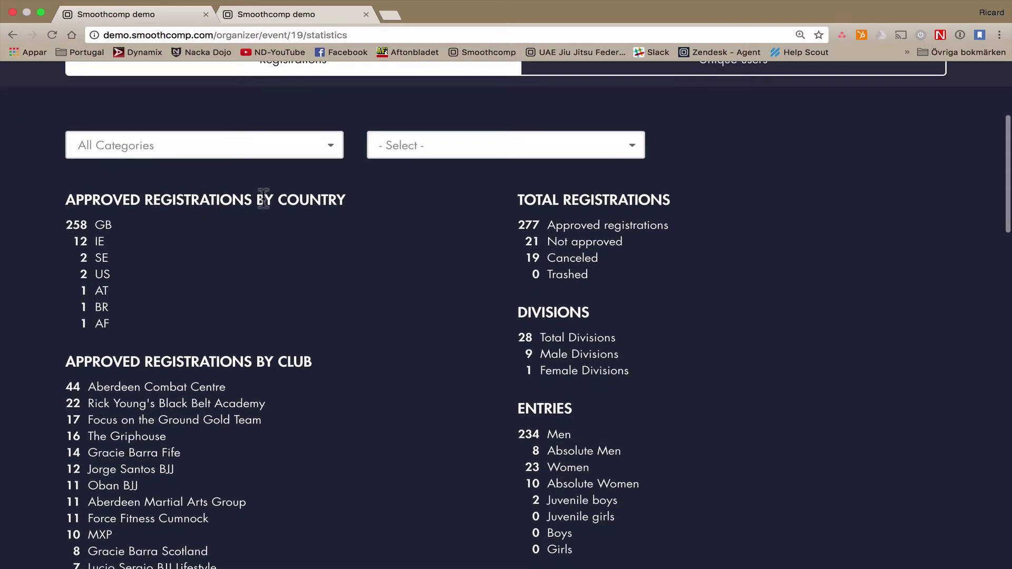
{"action": "double_click", "coordinate": [304, 201]}
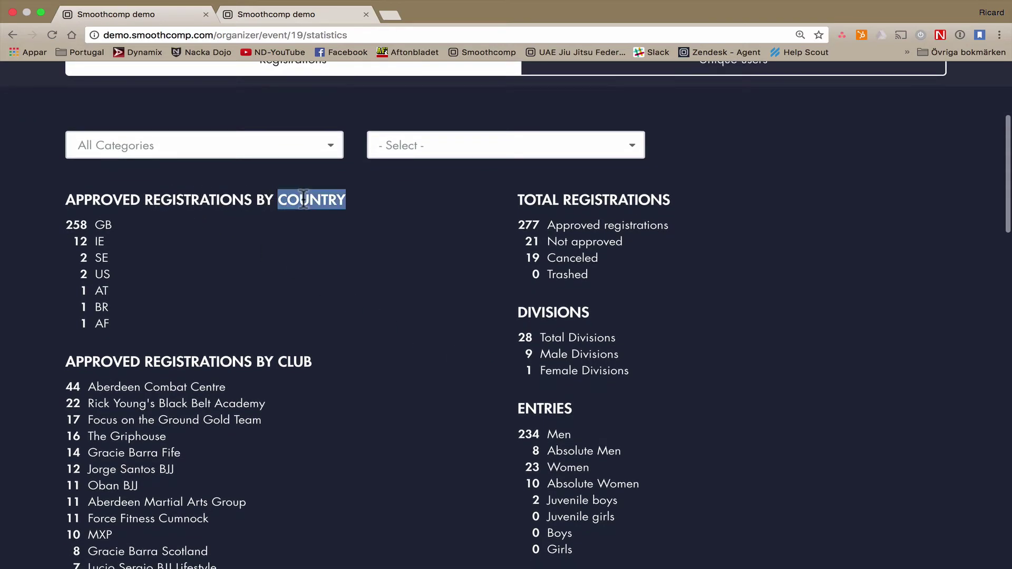
{"action": "double_click", "coordinate": [296, 362]}
Step: Scroll further down, highlight the registrations-by-team heading, then clear it
{"action": "scroll", "coordinate": [371, 382], "scroll_direction": "down", "scroll_amount": 7}
{"action": "scroll", "coordinate": [371, 382], "scroll_direction": "down", "scroll_amount": 3}
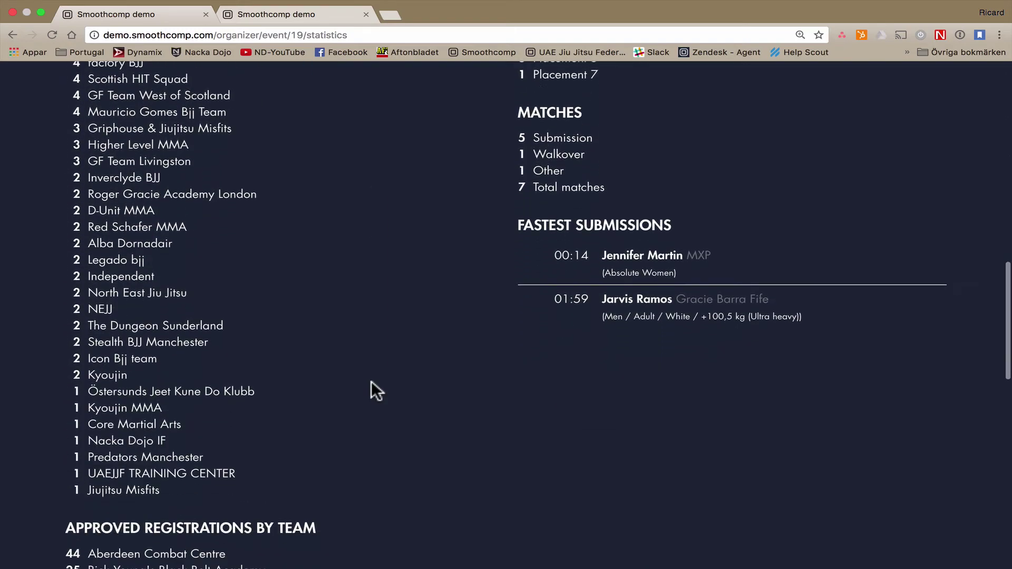
{"action": "scroll", "coordinate": [371, 381], "scroll_direction": "down", "scroll_amount": 2}
{"action": "double_click", "coordinate": [288, 431]}
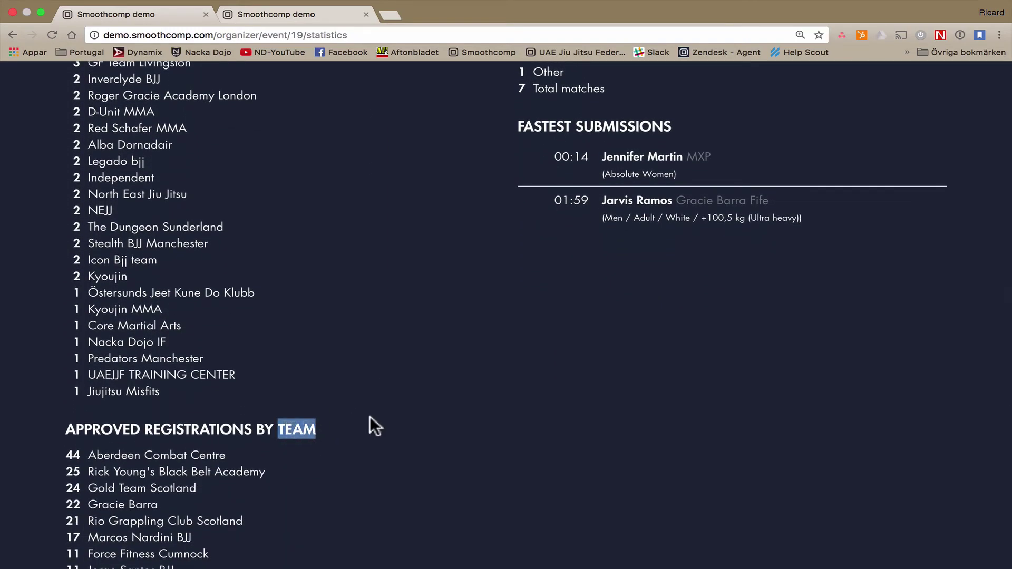
{"action": "left_click", "coordinate": [394, 420]}
Step: Scroll back up, highlight the Total matches count, then clear it
{"action": "scroll", "coordinate": [400, 422], "scroll_direction": "up", "scroll_amount": 1}
{"action": "scroll", "coordinate": [394, 413], "scroll_direction": "up", "scroll_amount": 3}
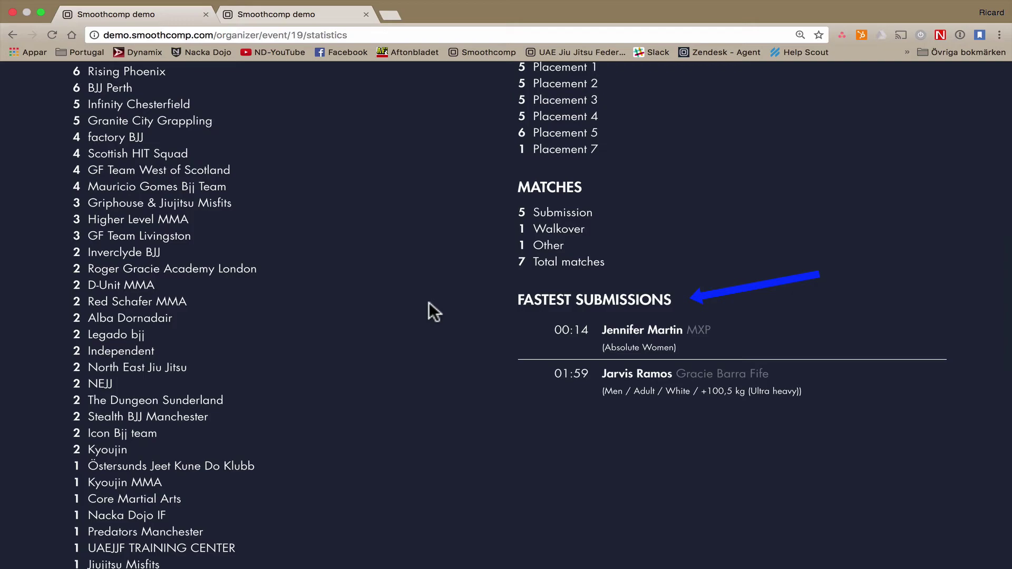
{"action": "scroll", "coordinate": [428, 303], "scroll_direction": "up", "scroll_amount": 3}
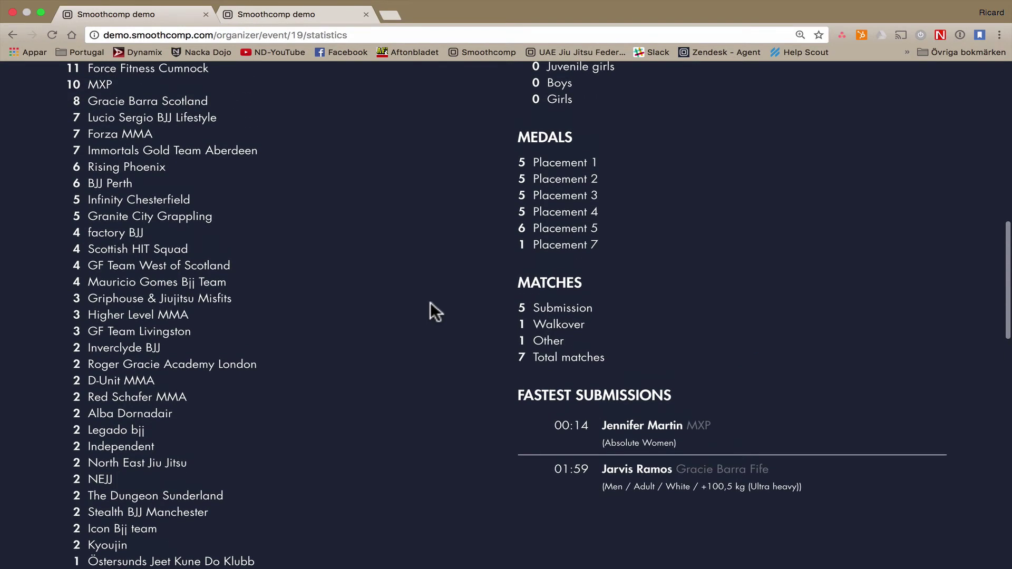
{"action": "double_click", "coordinate": [544, 358]}
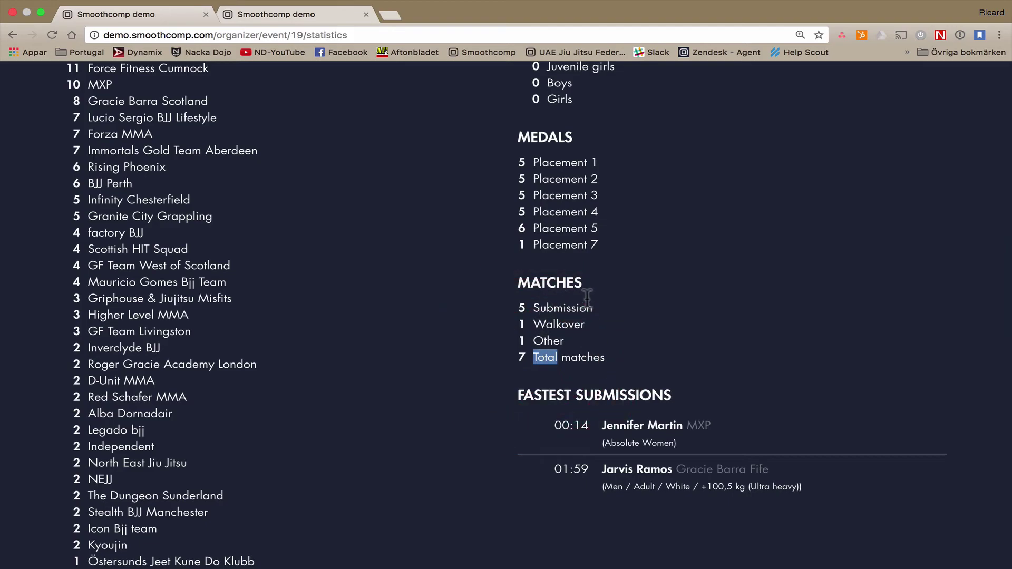
{"action": "left_click", "coordinate": [639, 299]}
Step: Scroll up to the entries and highlight the 234 men and 8 Absolute Men entries
{"action": "scroll", "coordinate": [638, 299], "scroll_direction": "up", "scroll_amount": 3}
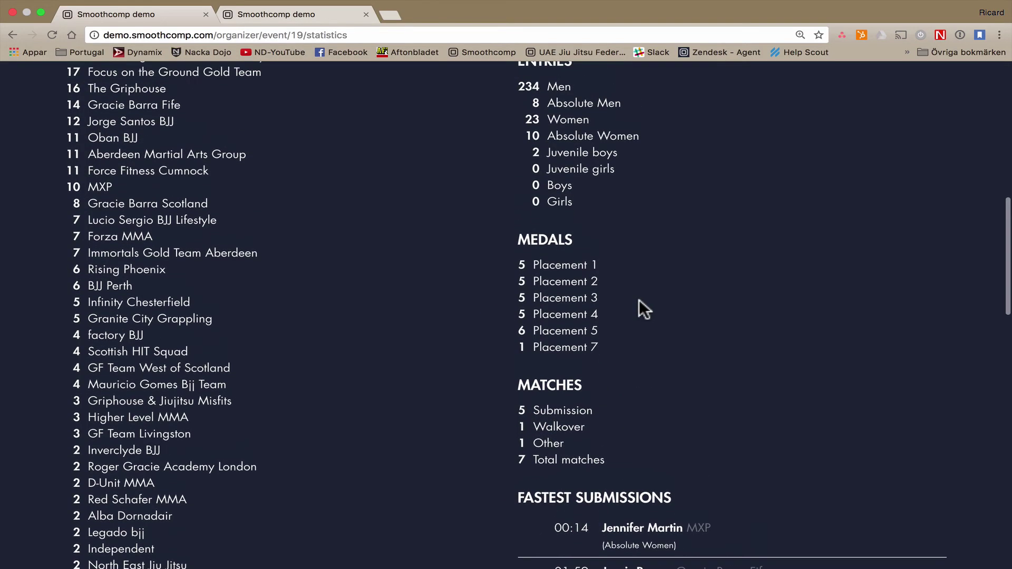
{"action": "scroll", "coordinate": [639, 285], "scroll_direction": "up", "scroll_amount": 1}
{"action": "scroll", "coordinate": [639, 285], "scroll_direction": "up", "scroll_amount": 2}
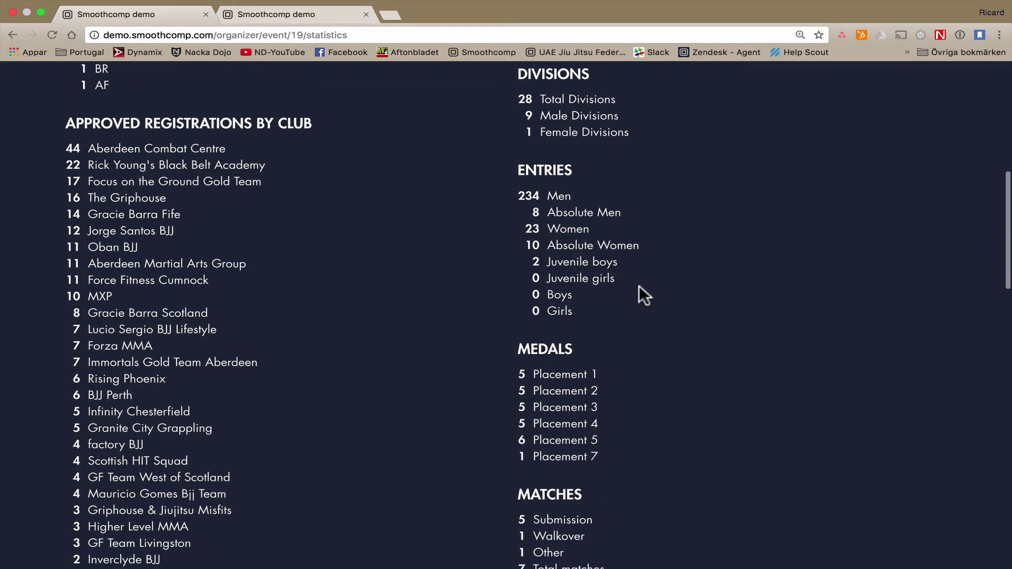
{"action": "scroll", "coordinate": [639, 285], "scroll_direction": "up", "scroll_amount": 1}
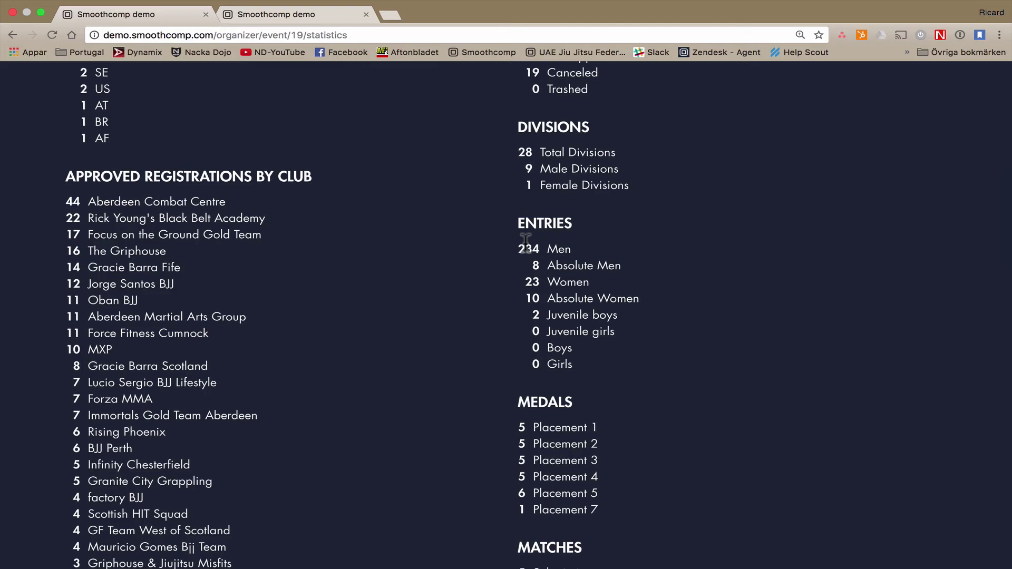
{"action": "double_click", "coordinate": [527, 245]}
{"action": "double_click", "coordinate": [535, 265]}
Step: Clear the entries highlight and scroll back up through the statistics
{"action": "scroll", "coordinate": [588, 264], "scroll_direction": "up", "scroll_amount": 3}
{"action": "left_click", "coordinate": [634, 262]}
{"action": "scroll", "coordinate": [635, 262], "scroll_direction": "up", "scroll_amount": 2}
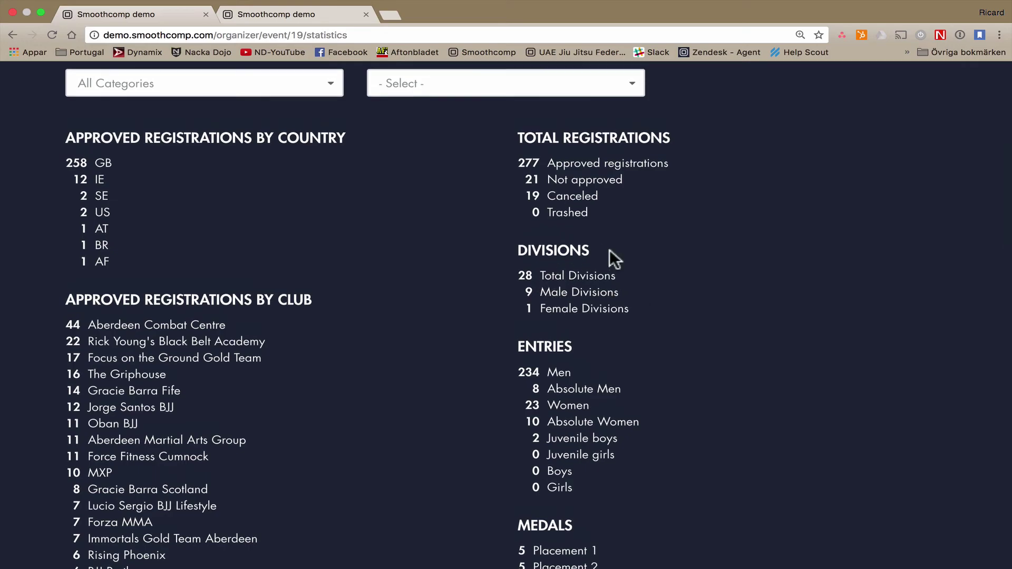
{"action": "scroll", "coordinate": [606, 250], "scroll_direction": "up", "scroll_amount": 2}
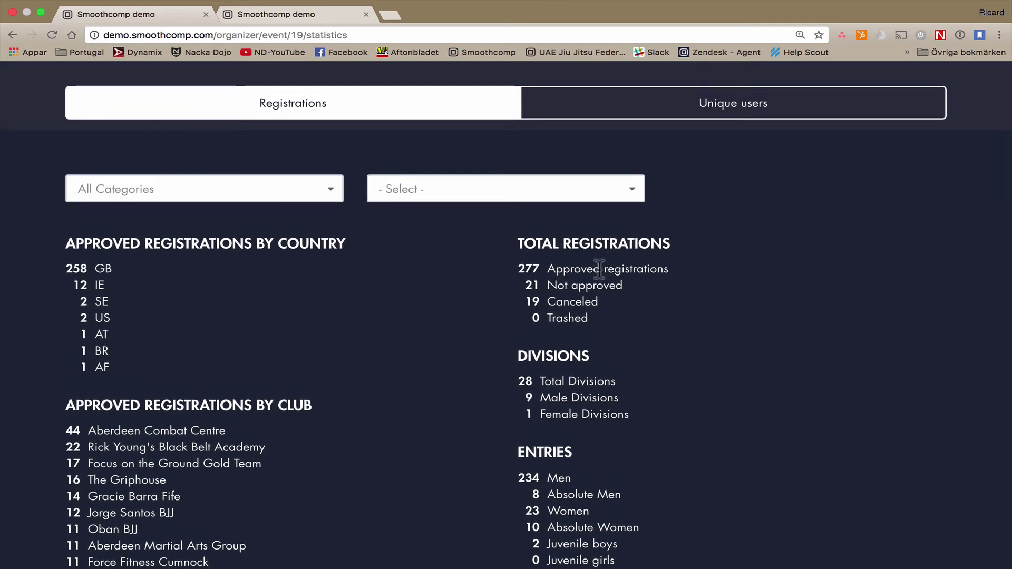
{"action": "scroll", "coordinate": [599, 269], "scroll_direction": "up", "scroll_amount": 2}
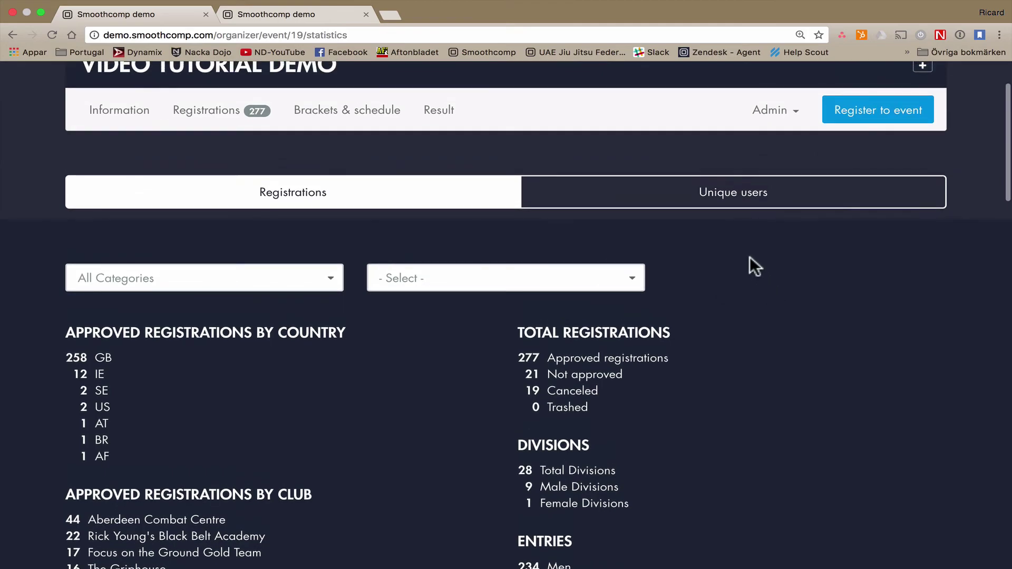
{"action": "left_click", "coordinate": [743, 203]}
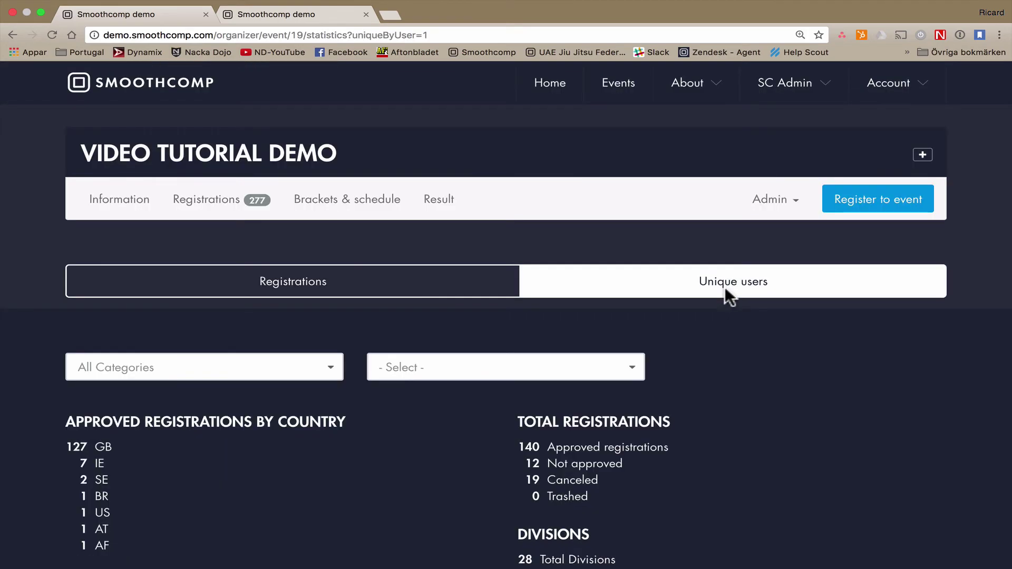
{"action": "scroll", "coordinate": [725, 287], "scroll_direction": "down", "scroll_amount": 2}
{"action": "scroll", "coordinate": [726, 288], "scroll_direction": "down", "scroll_amount": 1}
{"action": "scroll", "coordinate": [726, 288], "scroll_direction": "up", "scroll_amount": 1}
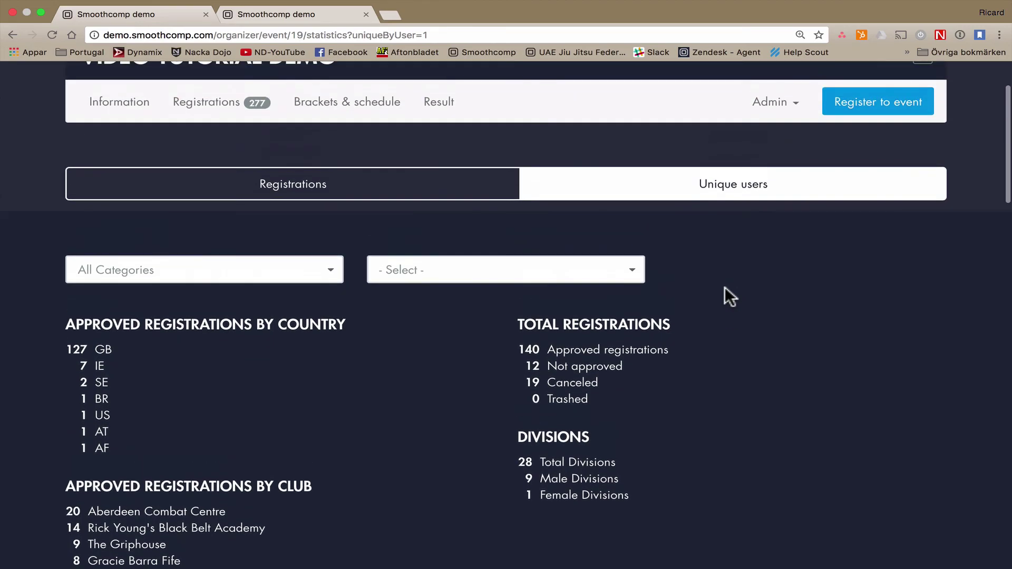
{"action": "left_click", "coordinate": [298, 192]}
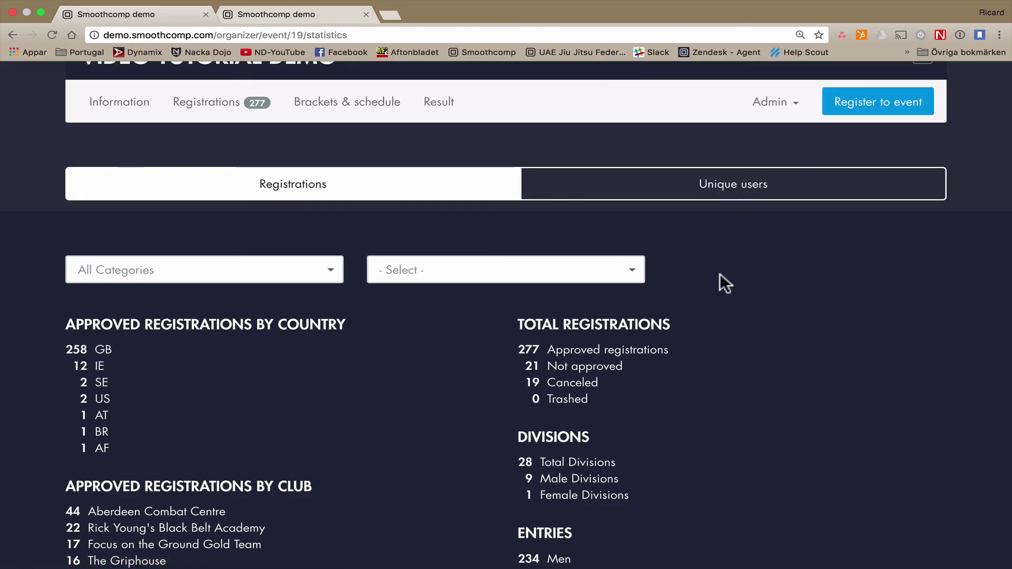
{"action": "scroll", "coordinate": [719, 274], "scroll_direction": "up", "scroll_amount": 4}
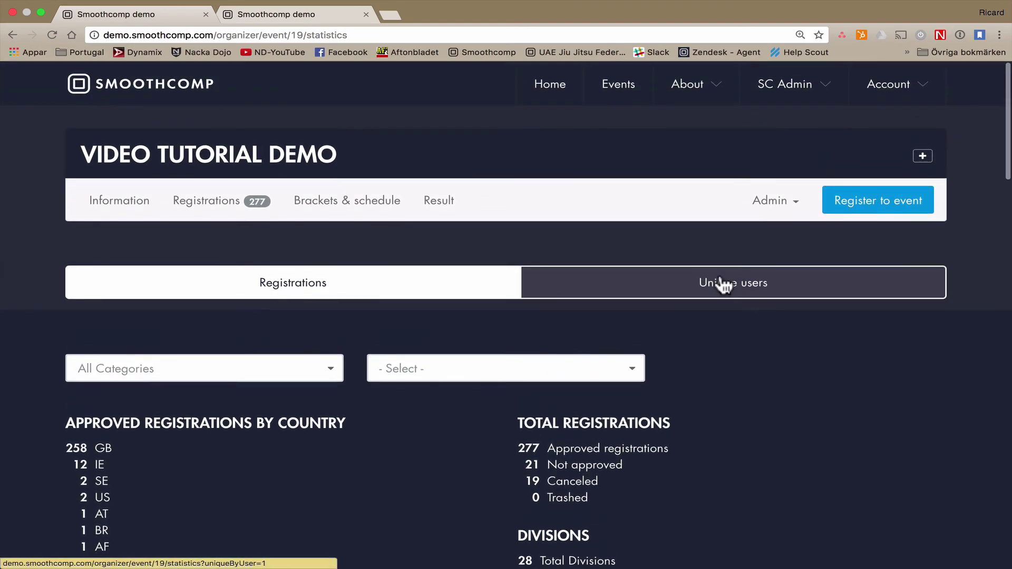